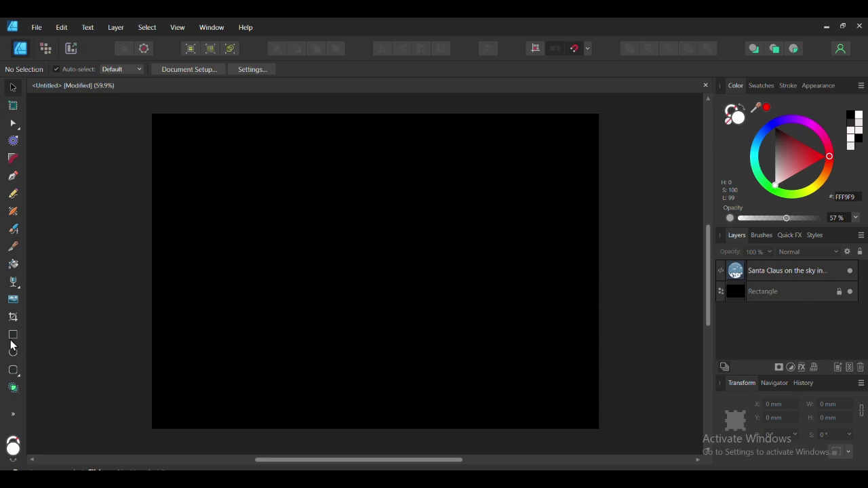
Step: Draw a near-white square about 116 mm wide on the black background and set its fill opacity to 100%
left_click(13, 335)
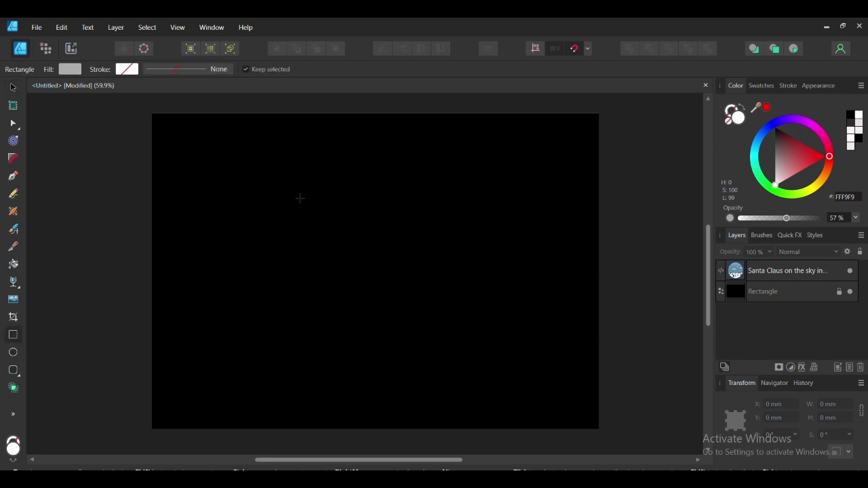
left_click_drag(299, 198, 497, 352)
left_click_drag(786, 219, 841, 223)
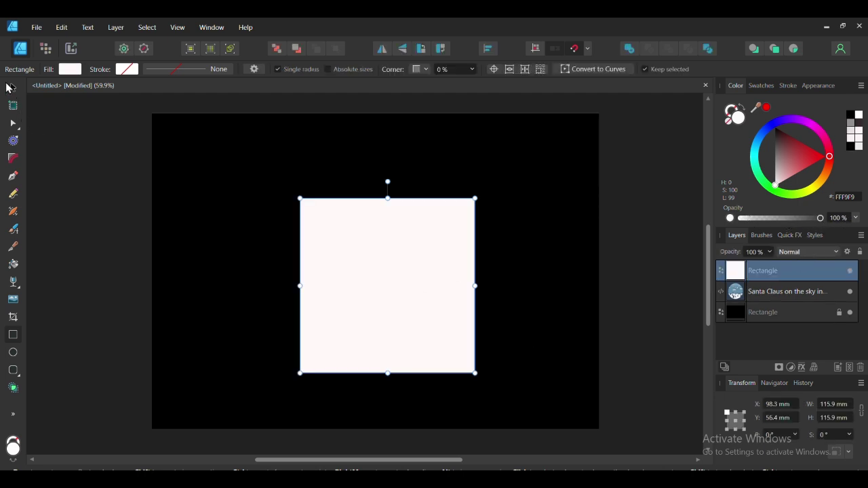
Step: Shift the square toward the left of the page and enlarge it to about 136.5 mm on each side
left_click(9, 88)
left_click_drag(412, 289, 373, 287)
left_click_drag(435, 371, 447, 384)
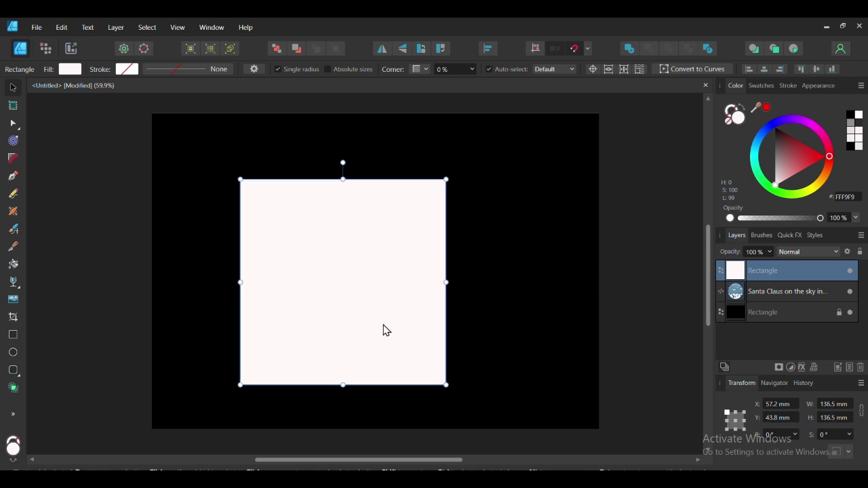
Step: Apply the Rounded corner type to the square at 25% and turn off Single radius for separate corner control
left_click(15, 124)
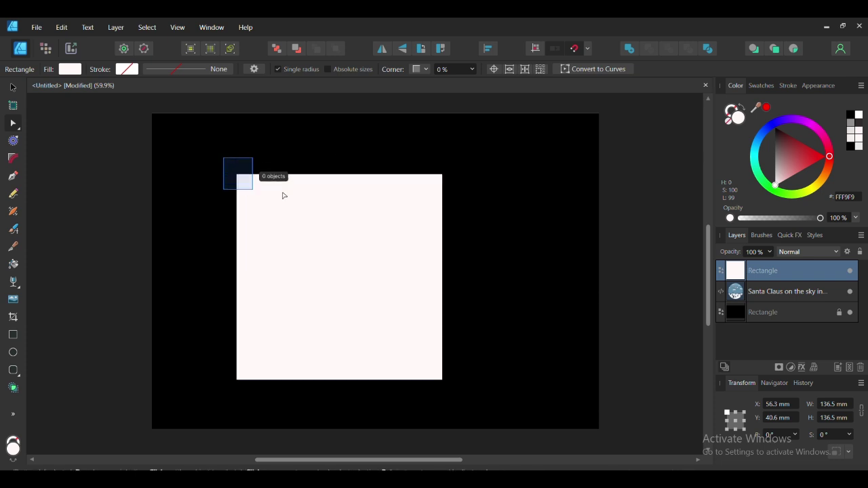
left_click(473, 200)
left_click(415, 195)
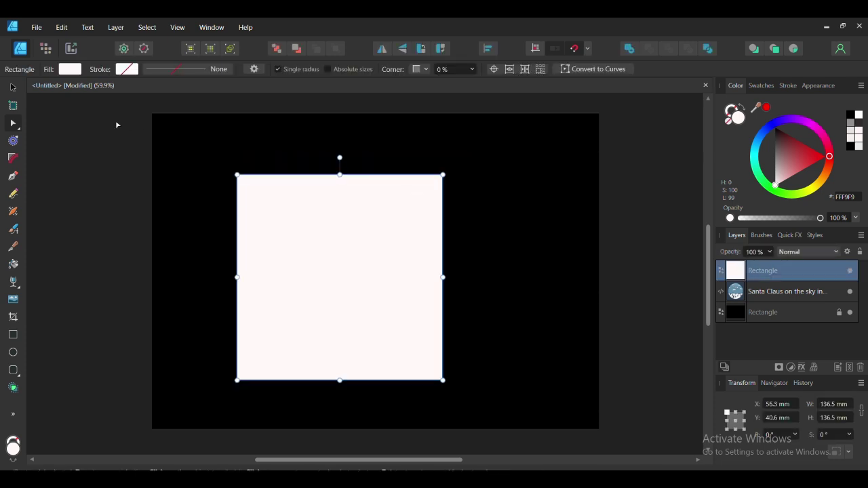
left_click(420, 70)
left_click(426, 91)
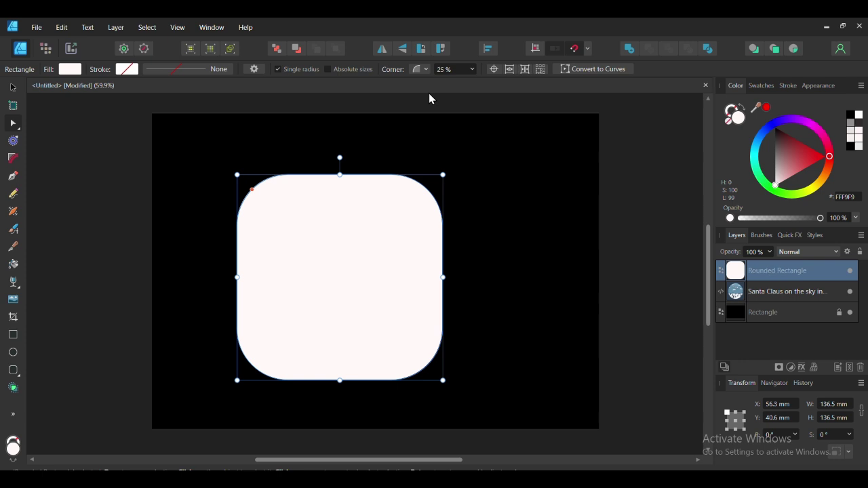
left_click(277, 70)
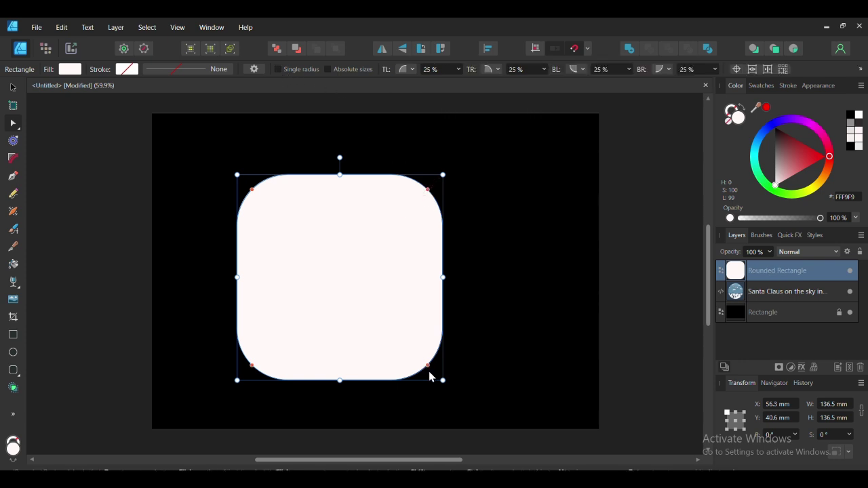
Step: Set both bottom corner radii to 0% and adjust the top-right corner radius to 22%
left_click_drag(427, 365, 468, 426)
left_click_drag(252, 365, 211, 389)
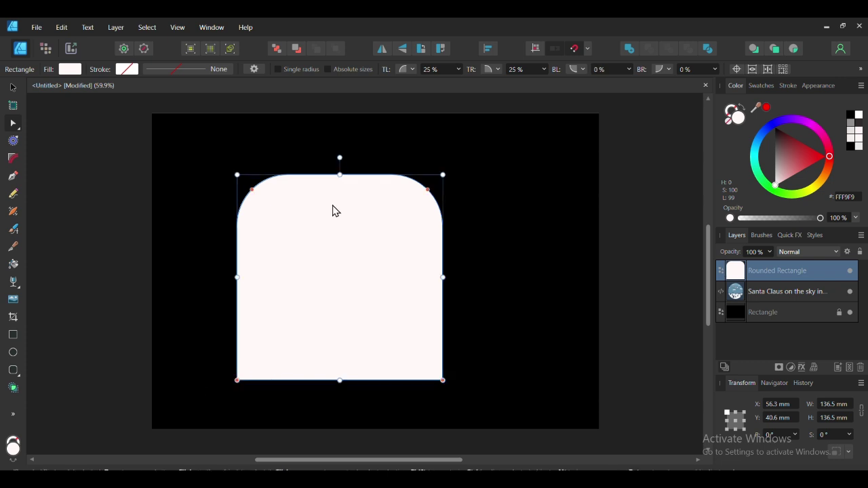
left_click_drag(460, 82, 478, 85)
key("ctrl+z")
left_click_drag(251, 190, 250, 188)
left_click_drag(428, 189, 429, 188)
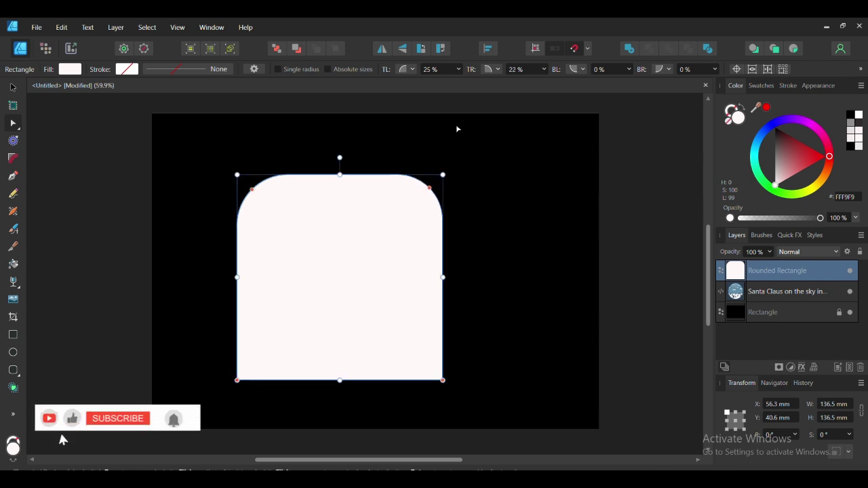
Step: Increase the top-left corner radius to 45% and the top-right corner radius to 43%
left_click(460, 69)
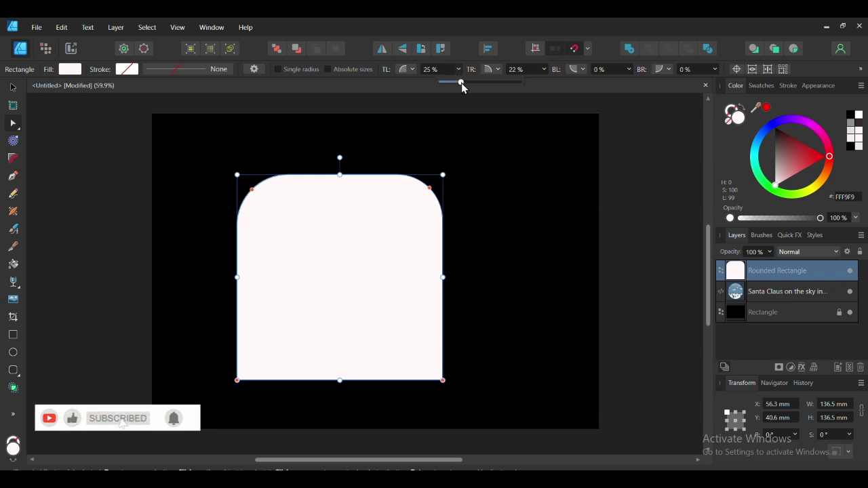
left_click_drag(462, 82, 476, 82)
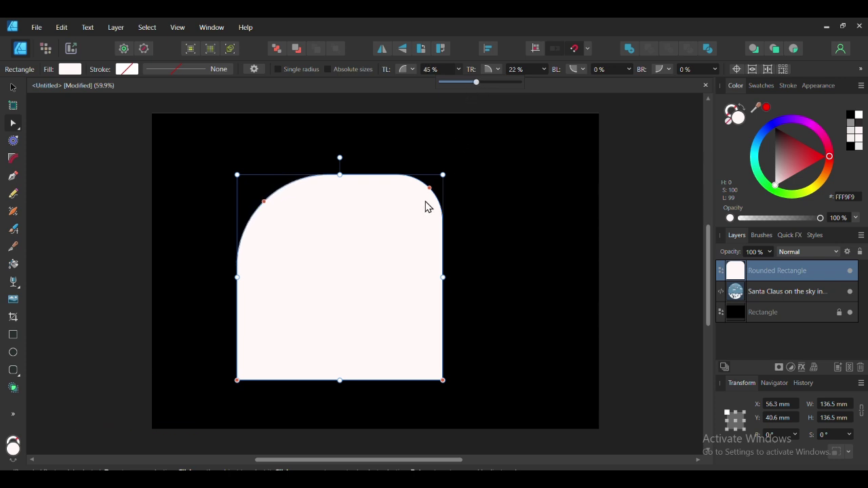
left_click_drag(430, 189, 417, 201)
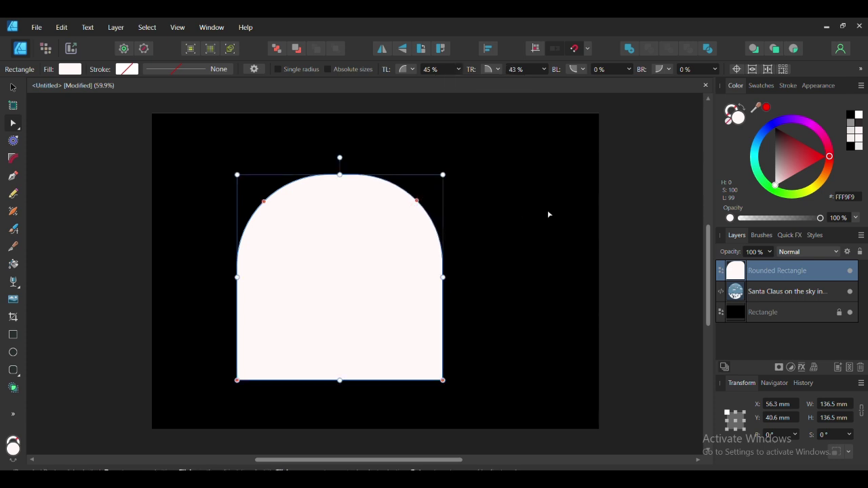
left_click(519, 149)
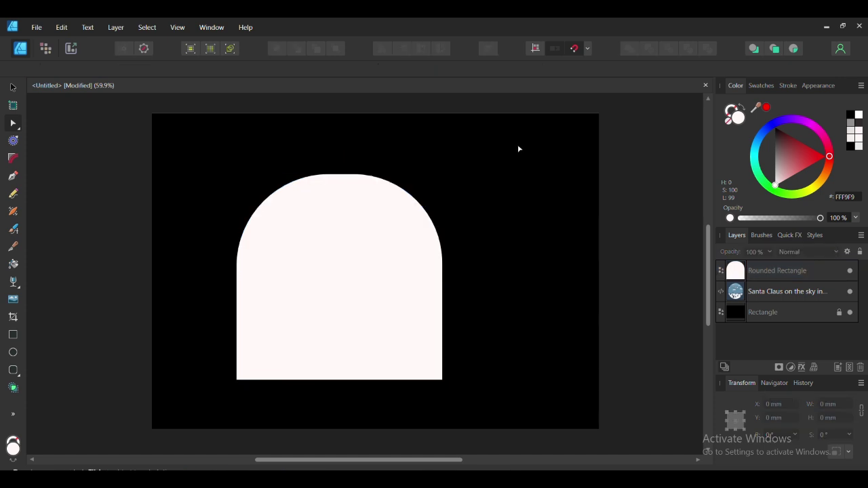
Step: Stretch the rounded shape to a height of about 150 mm and center it vertically on the page
left_click_drag(317, 316, 359, 321)
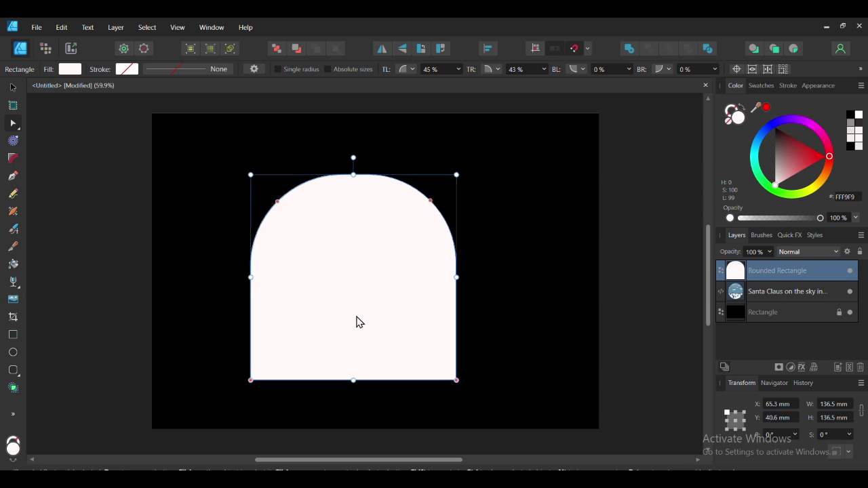
left_click_drag(353, 381, 354, 400)
left_click_drag(374, 305, 384, 291)
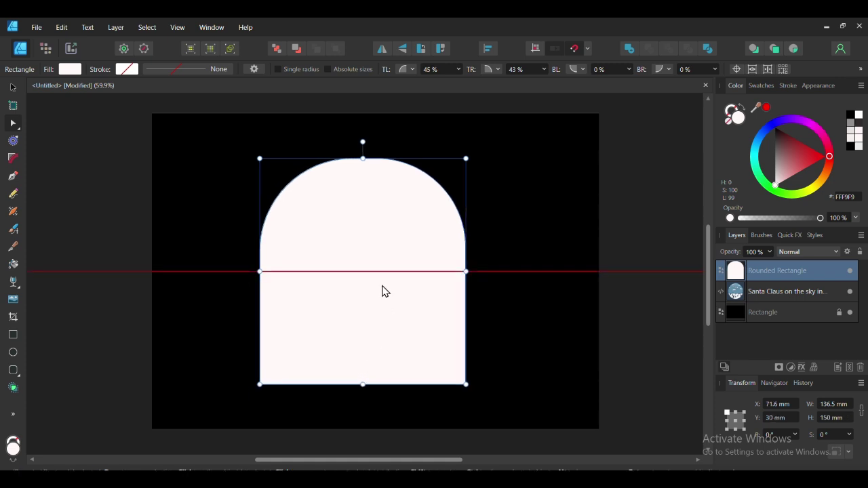
Step: Set the top-right corner radius to 55% and the top-left corner radius to 52%
left_click_drag(435, 187, 424, 203)
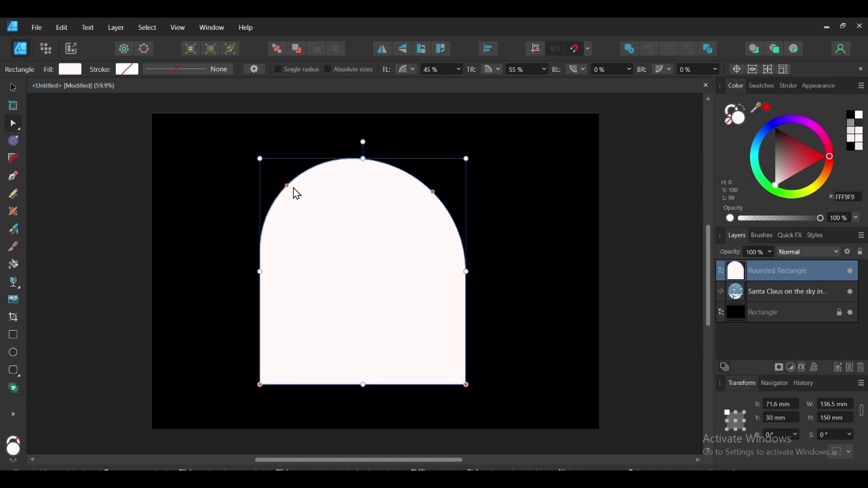
left_click(477, 165)
left_click(344, 213)
mouse_move(459, 82)
left_mouse_down()
mouse_move(442, 84)
mouse_move(467, 90)
left_mouse_up()
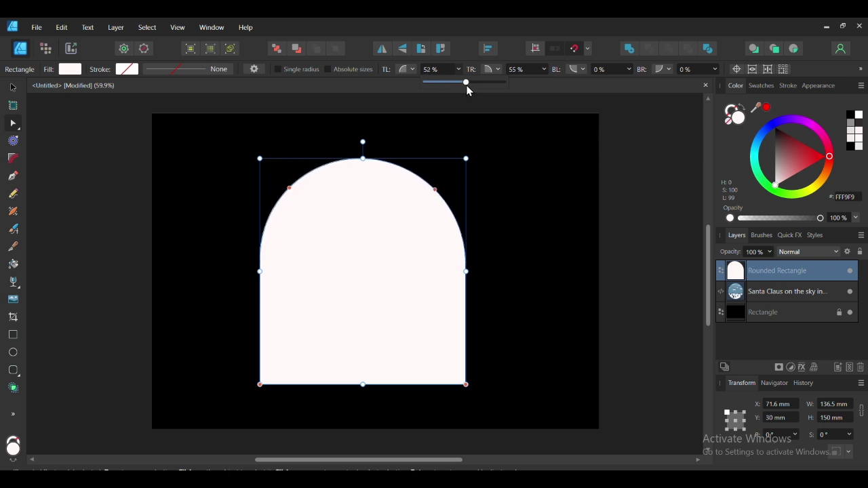
Step: Fine-tune the top corners of the arch to radii of 51% at the right and 49% at the left
left_click(517, 201)
left_click(401, 197)
left_click_drag(435, 189, 432, 193)
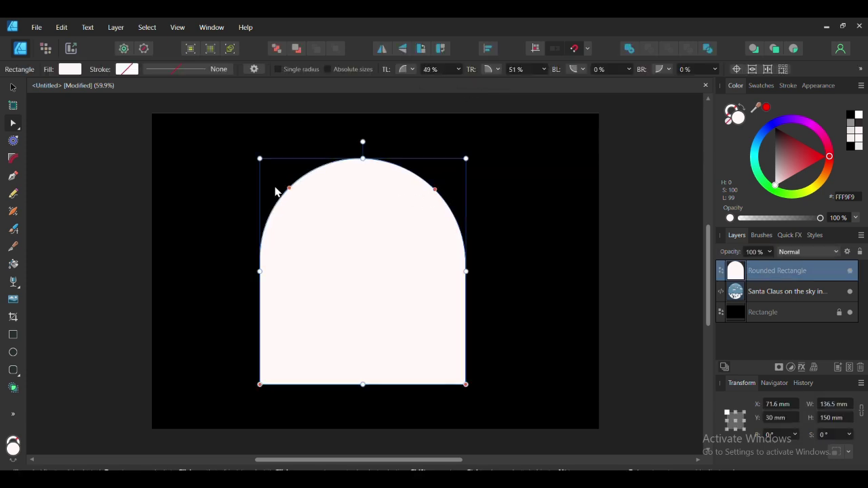
left_click_drag(290, 188, 320, 227)
left_click(13, 87)
left_click(192, 155)
left_click(335, 198)
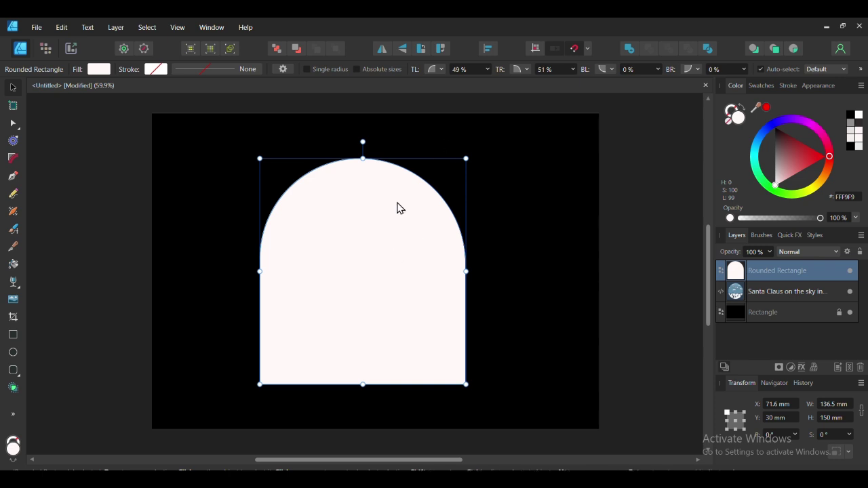
key("super+i")
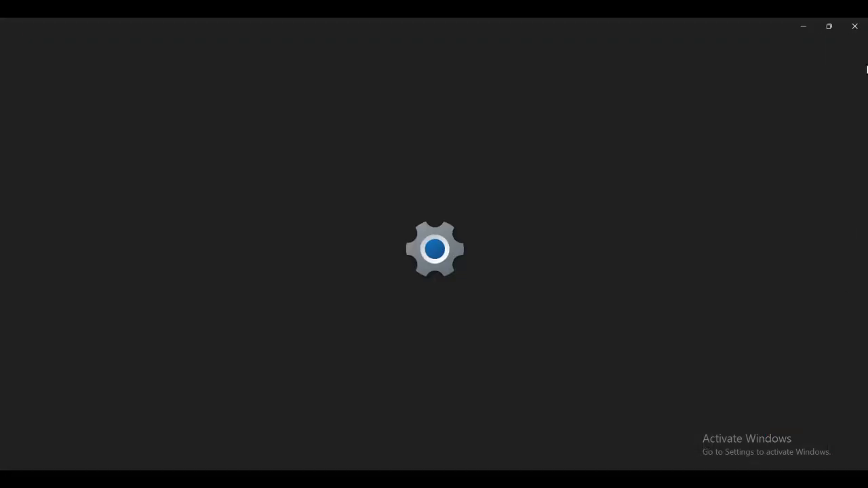
left_click(855, 26)
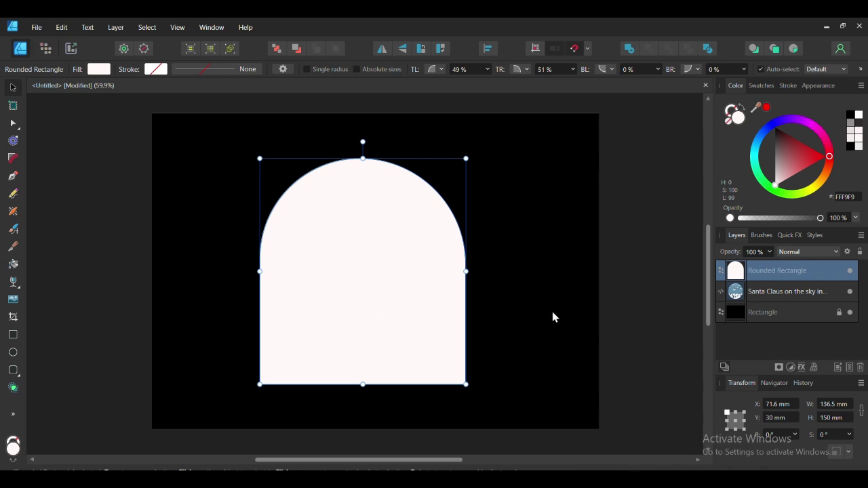
left_click(628, 292)
Step: Try the top-left corner radius at 100%, and set both top corner radii to 25%
left_click(400, 283)
left_click_drag(488, 87, 597, 91)
left_click(536, 191)
left_click(441, 200)
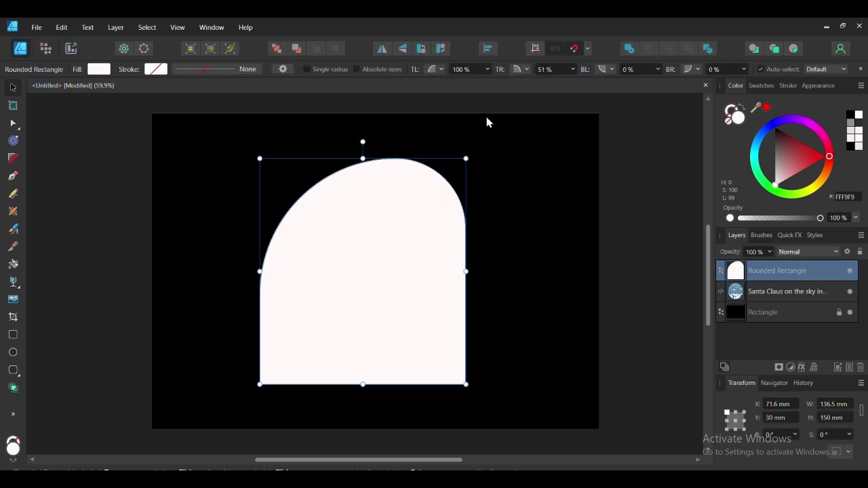
left_click(488, 68)
left_click_drag(488, 77, 435, 88)
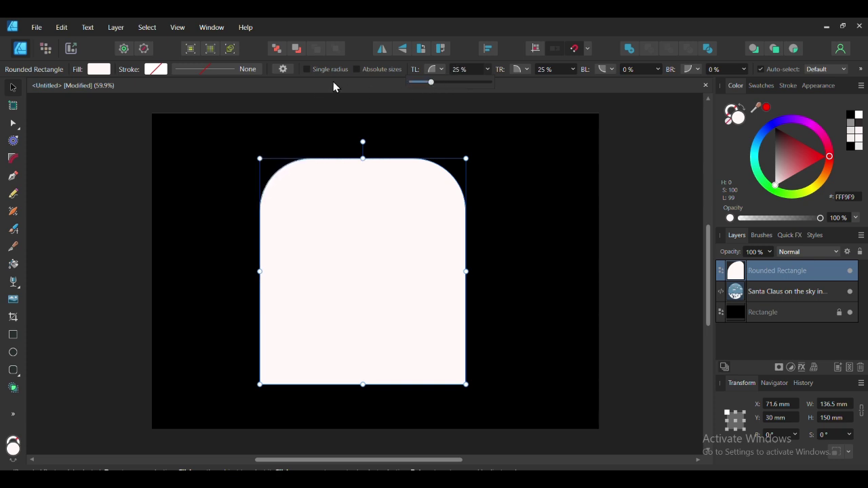
Step: Turn on Single radius, set all corners of the shape to 100%, and turn Single radius off again
left_click(307, 69)
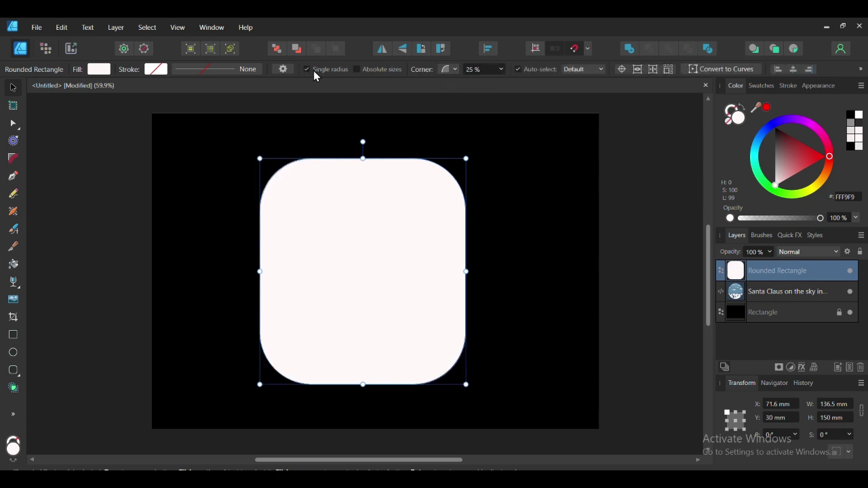
left_click(501, 69)
left_click_drag(502, 82, 569, 90)
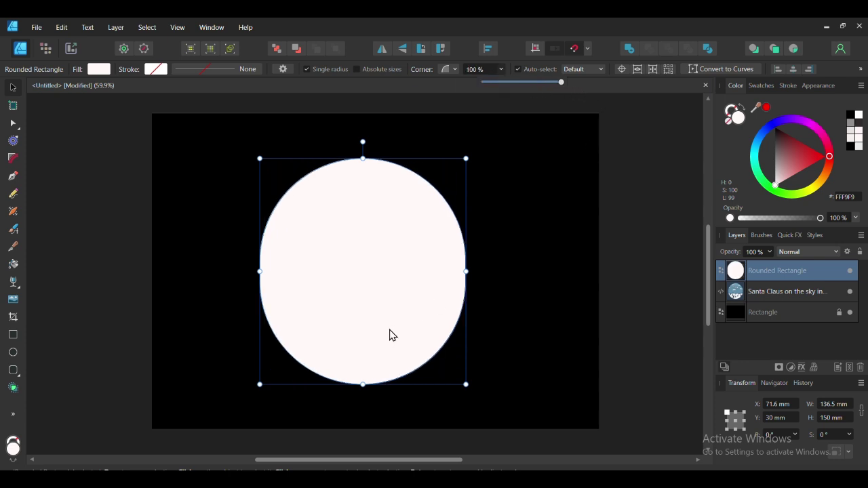
left_click(306, 69)
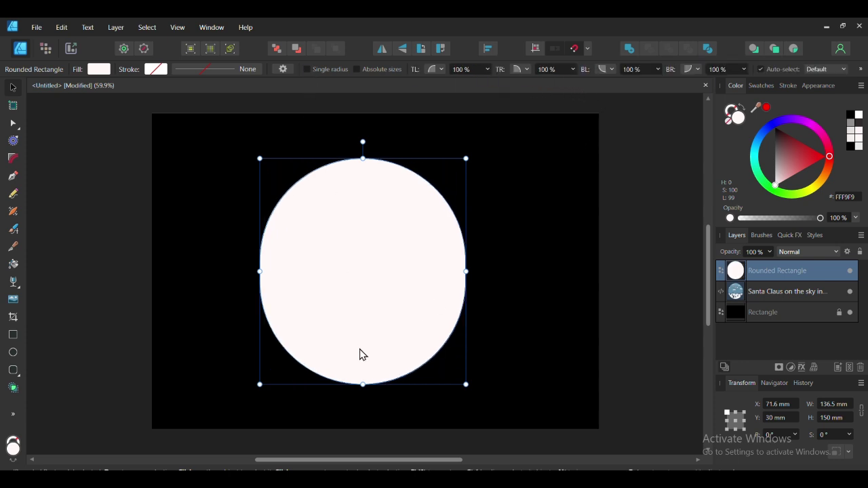
Step: Square off the shape's two bottom corners by reducing their radii to 0%, forming an arch
key("ctrl+d")
key("a")
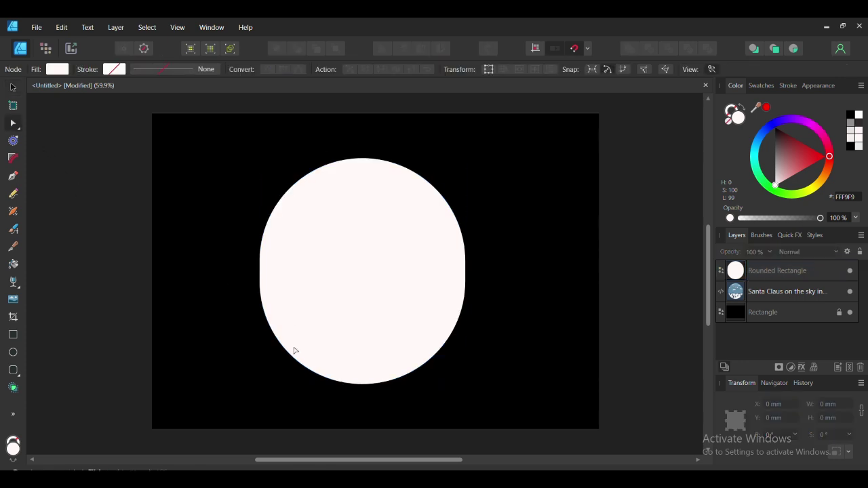
left_click(295, 353)
left_click_drag(288, 359, 219, 399)
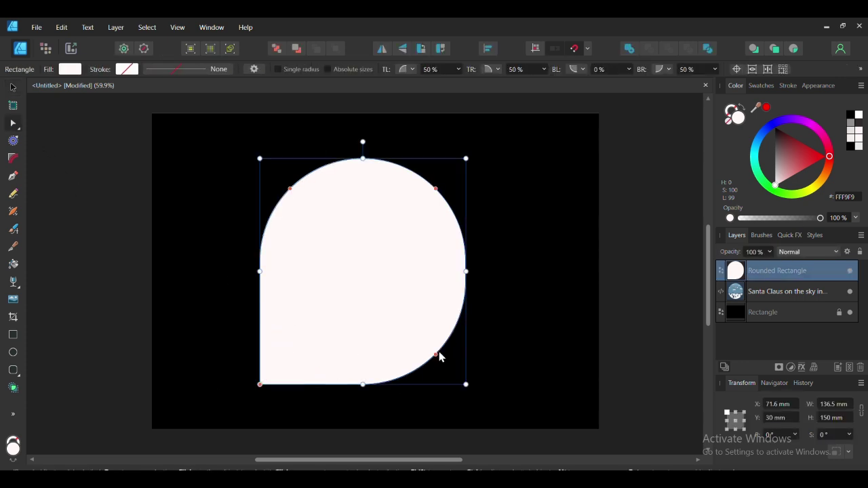
left_click_drag(437, 356, 475, 394)
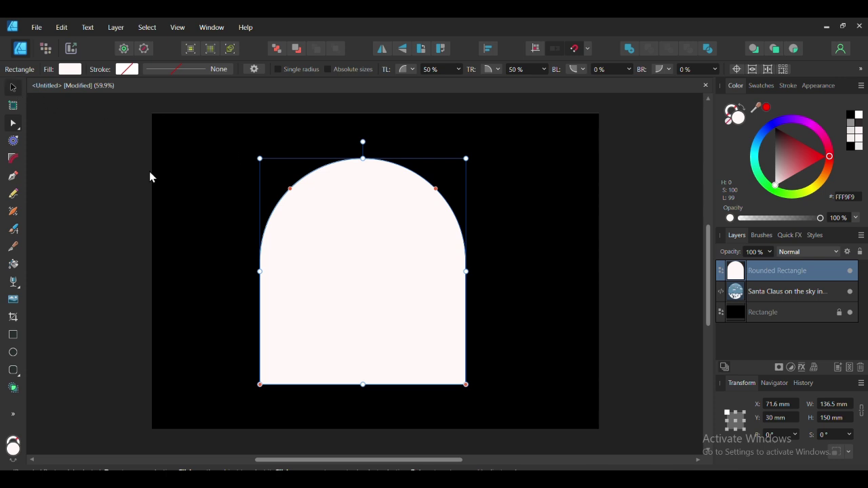
key("v")
key("ctrl+d")
Step: Reduce the arch's fill opacity to 0%
left_click_drag(396, 299, 387, 294)
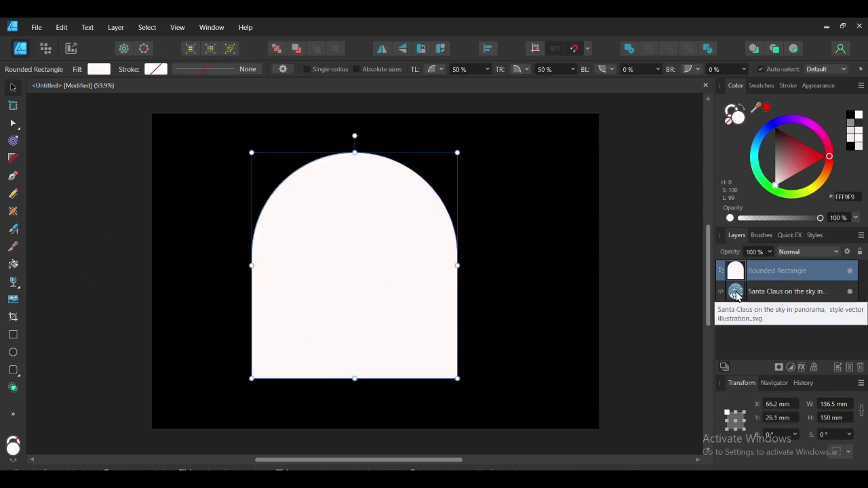
left_click_drag(820, 218, 733, 224)
left_click_drag(414, 317, 413, 319)
Step: Move the Santa Claus image onto the right side of the page and clip it inside the Rounded Rectangle layer
left_click_drag(691, 286, 530, 283)
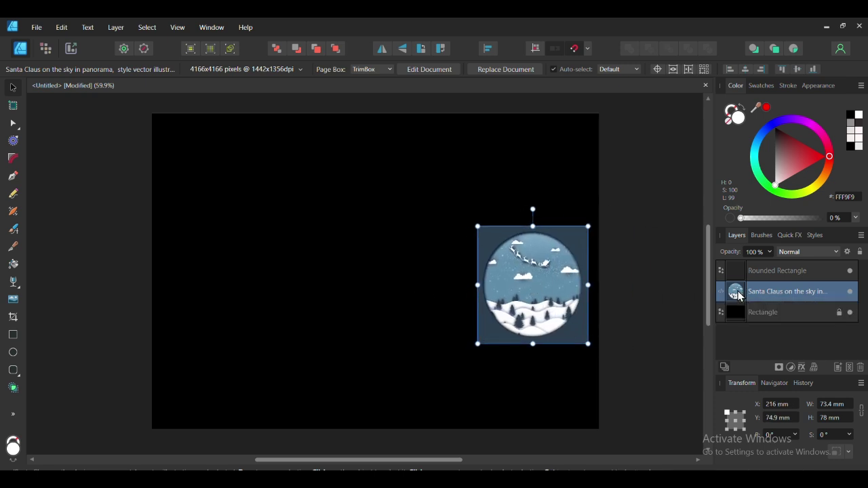
left_click_drag(739, 293, 744, 270)
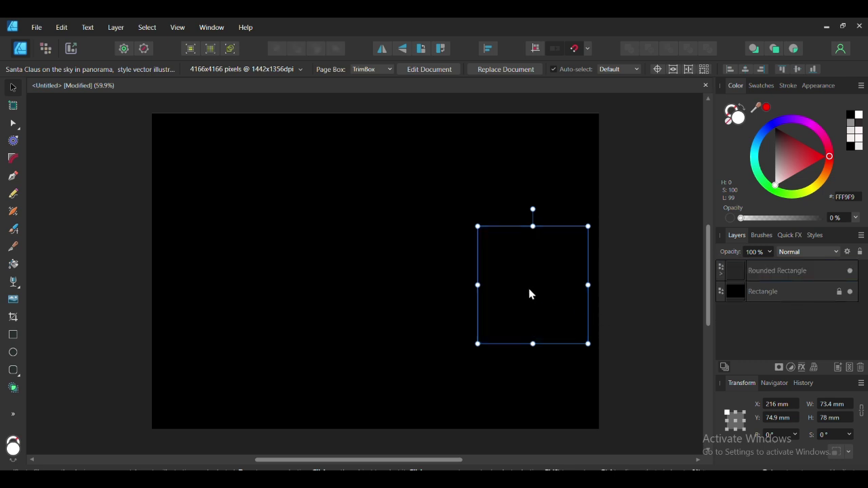
Step: Move the clipped image over the arch, enlarge it to about 192 × 204 mm, and center it horizontally in the arch
left_click_drag(529, 293, 378, 287)
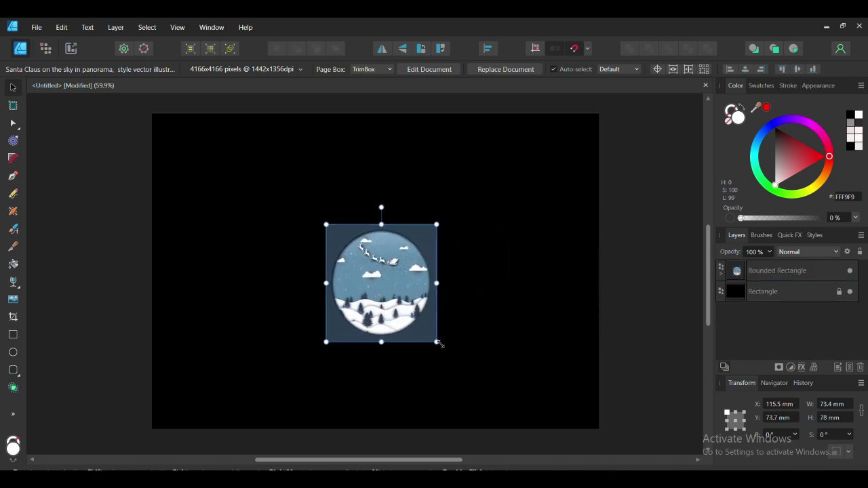
left_click_drag(439, 343, 551, 421)
left_click_drag(438, 296, 417, 303)
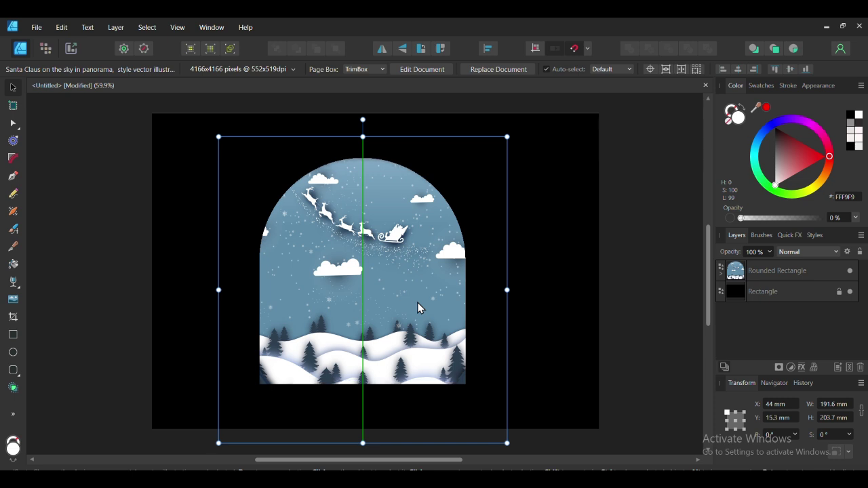
Step: Select the arch together with its clipped image and move it slightly right, to about X 80 mm
left_click(628, 341)
left_click_drag(209, 142, 522, 411)
left_click_drag(424, 358, 439, 355)
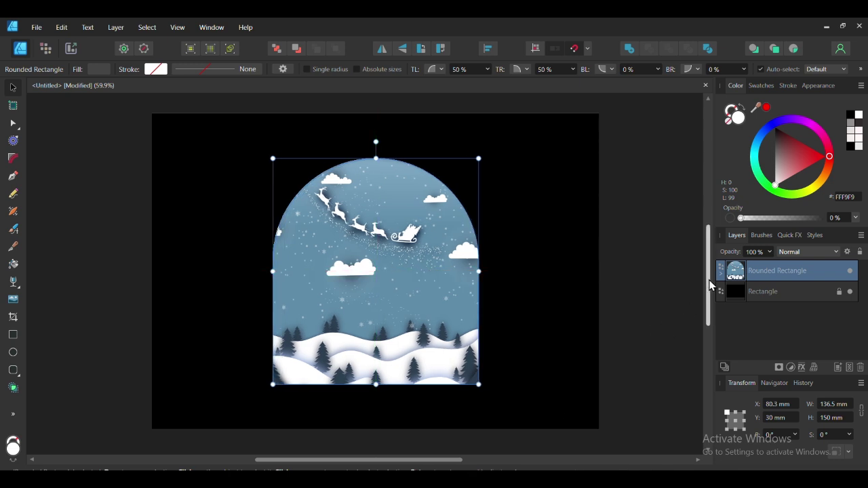
Step: Duplicate the clipped Rounded Rectangle arch and remove the Santa Claus image from the duplicate
right_click(736, 274)
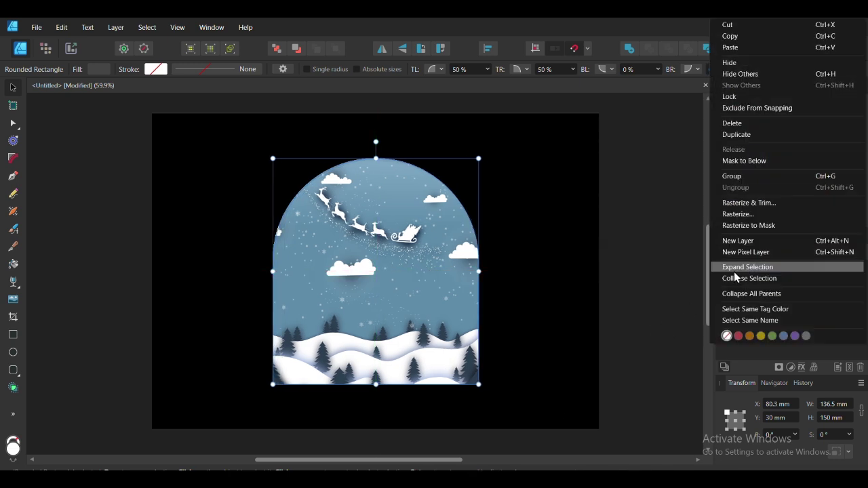
left_click(738, 136)
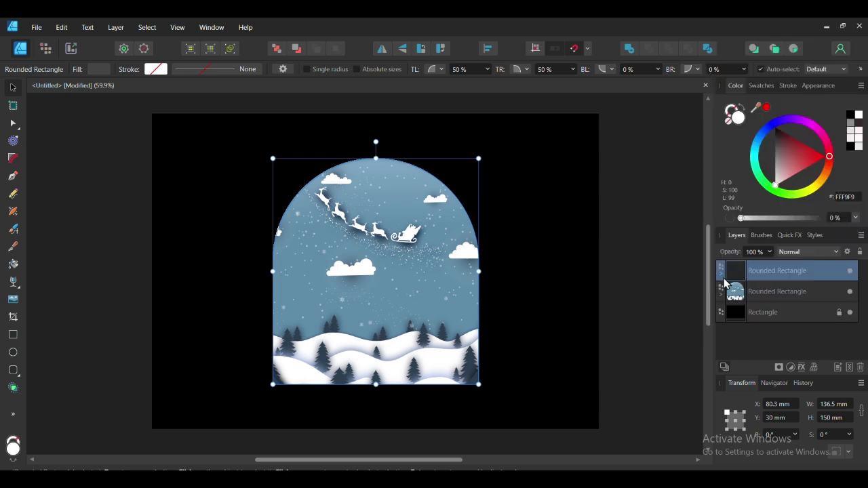
left_click(722, 275)
left_click(804, 293)
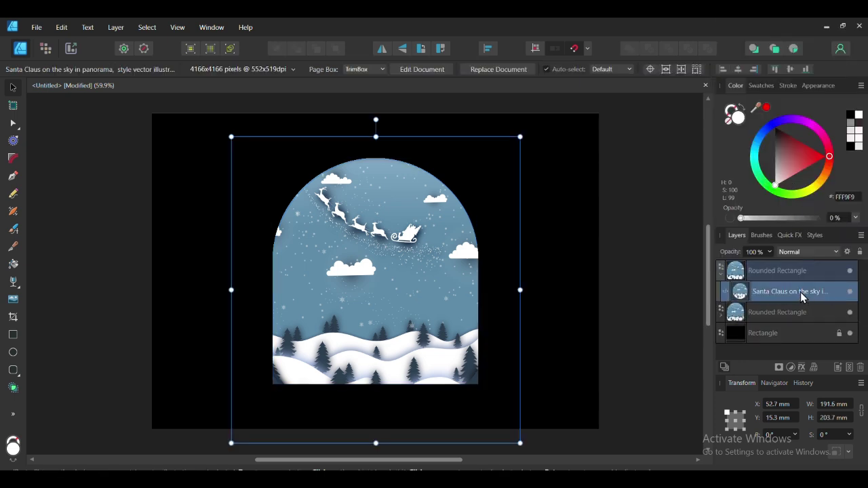
left_click_drag(800, 293, 802, 316)
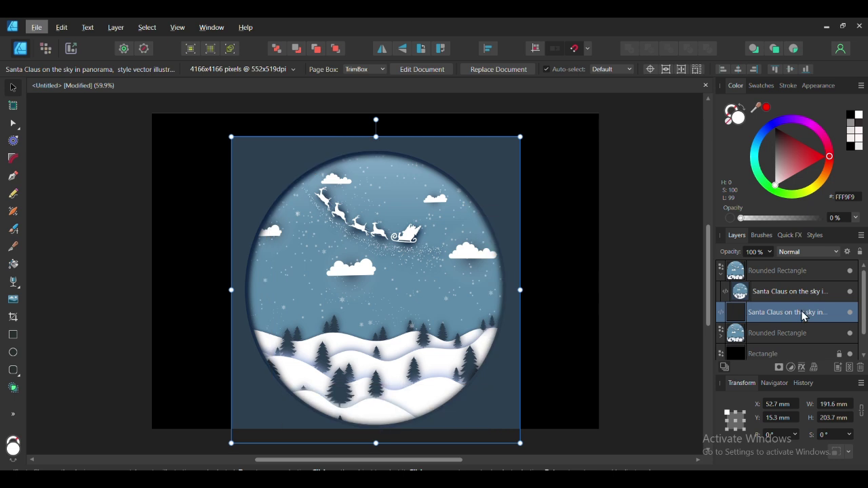
left_click(787, 293)
left_click(862, 368)
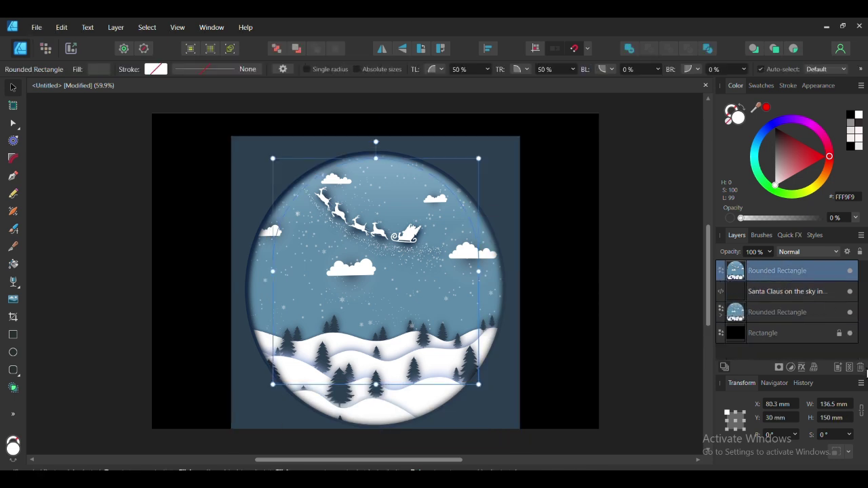
left_click(784, 289)
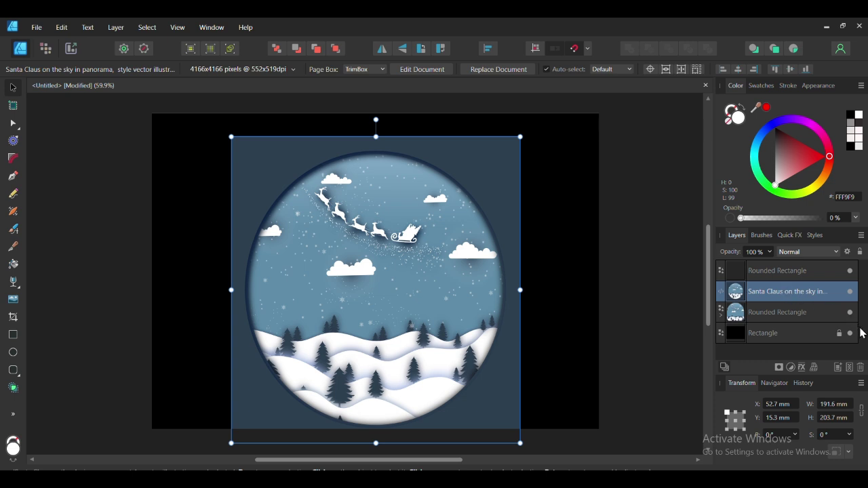
left_click(861, 367)
Step: Set the empty arch duplicate's fill opacity to 100% and enlarge it around its center to about 154.5 × 170.4 mm
left_click(762, 271)
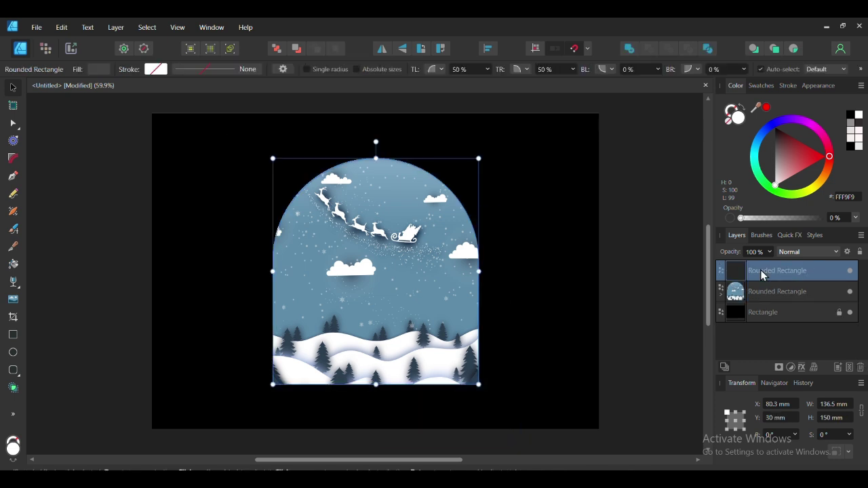
left_click_drag(744, 219, 821, 218)
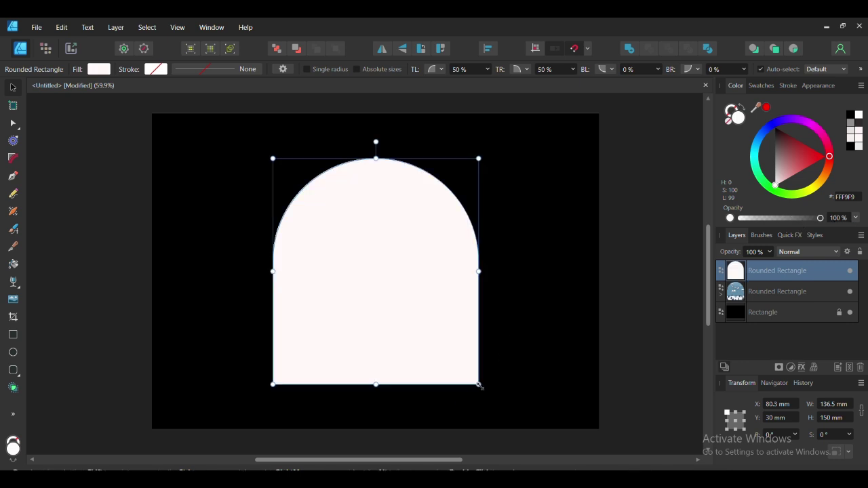
left_click_drag(481, 392, 493, 401)
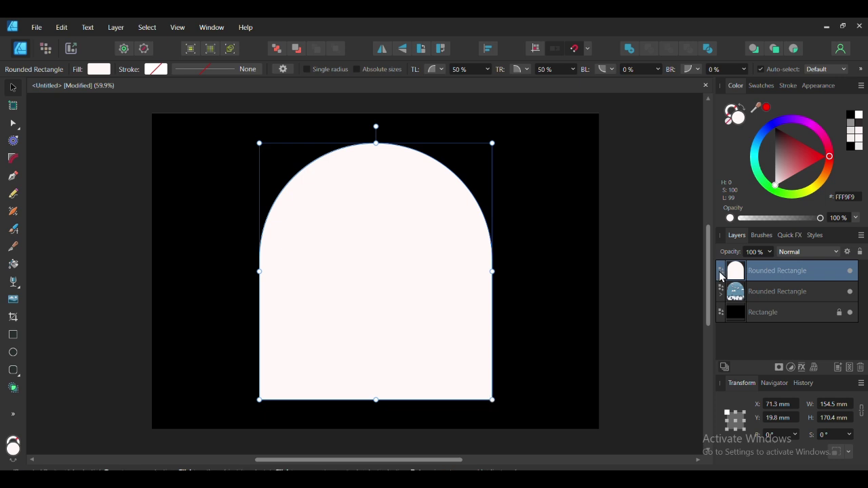
Step: Reduce the larger arch's fill opacity to 49% so the clipped illustration shows through
left_click_drag(797, 219, 788, 222)
left_click_drag(399, 305, 408, 295)
left_click(758, 293, "shift")
left_click(645, 316)
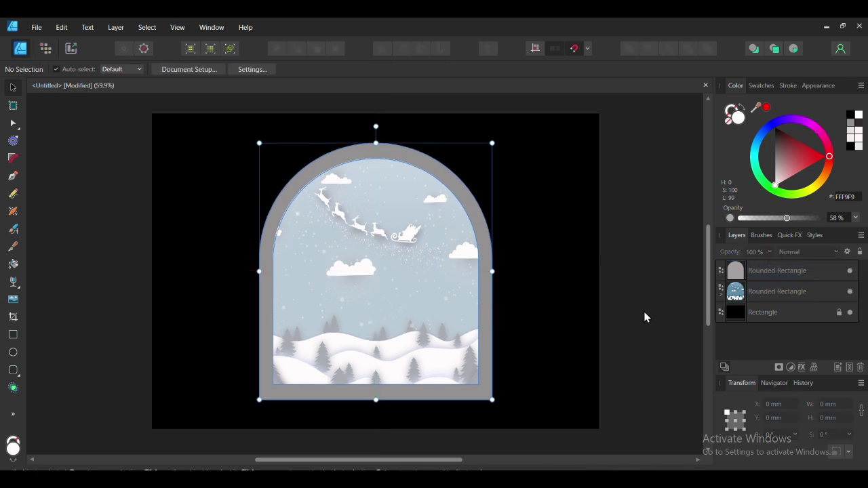
left_click(734, 275)
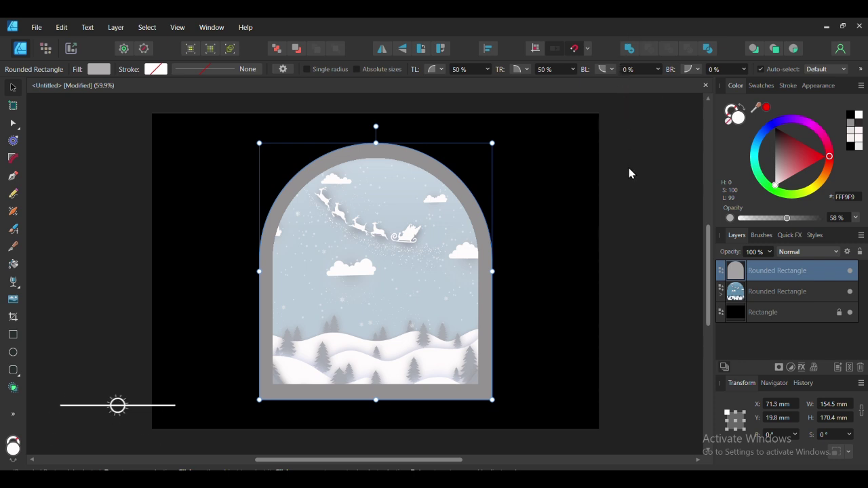
left_click_drag(787, 218, 782, 219)
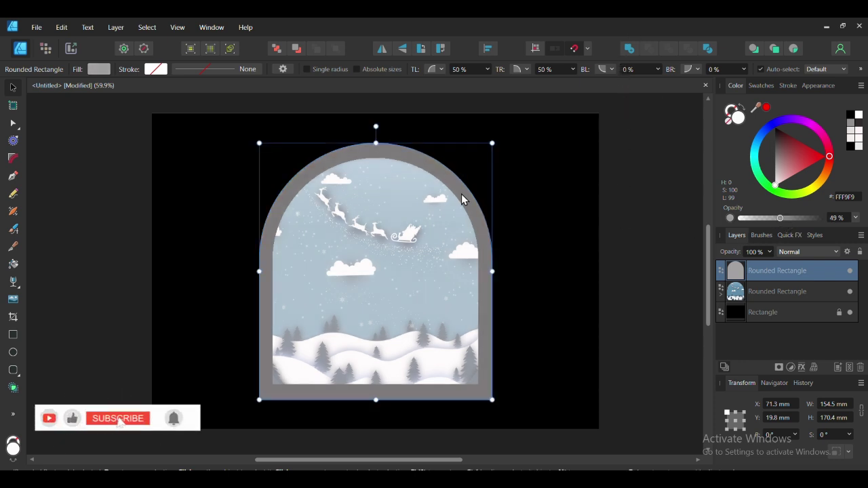
left_click(401, 155)
left_click_drag(401, 150, 401, 148)
left_click_drag(400, 156, 401, 163)
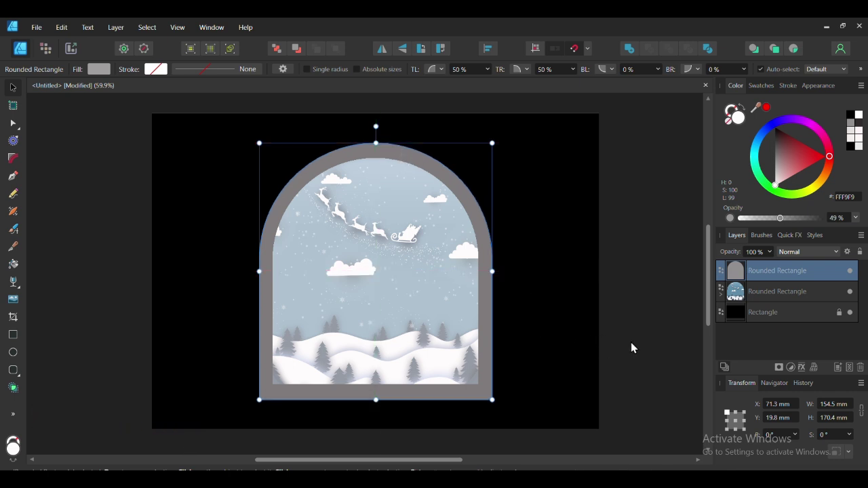
left_click(13, 414)
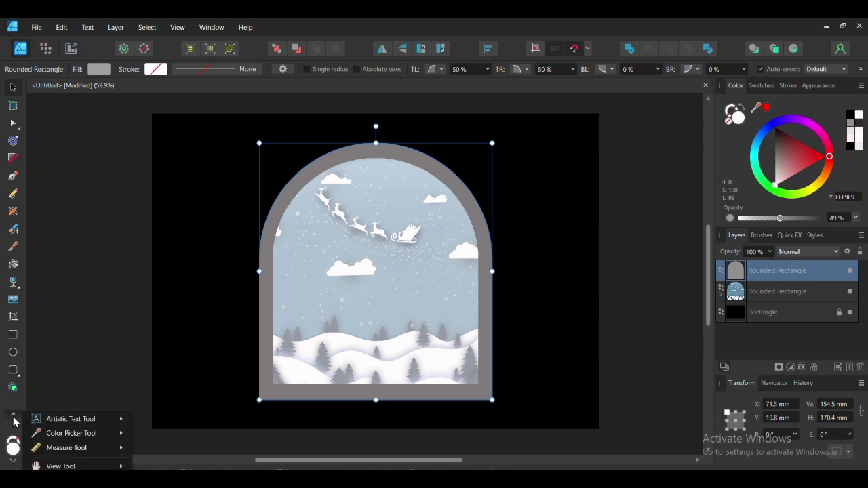
mouse_move(121, 419)
left_click(170, 417)
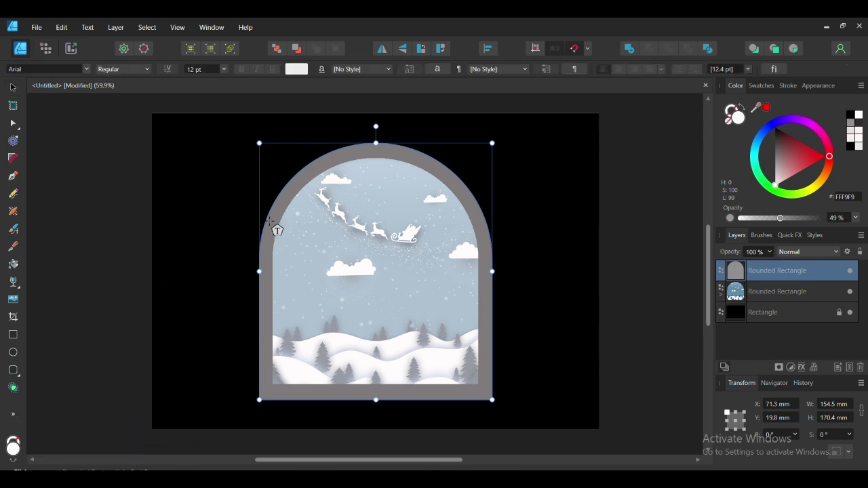
key("a")
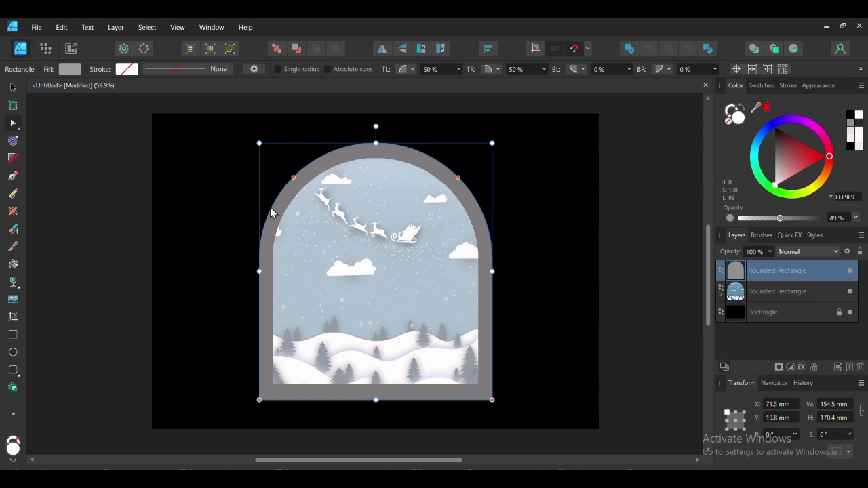
left_click(260, 365)
key("ctrl")
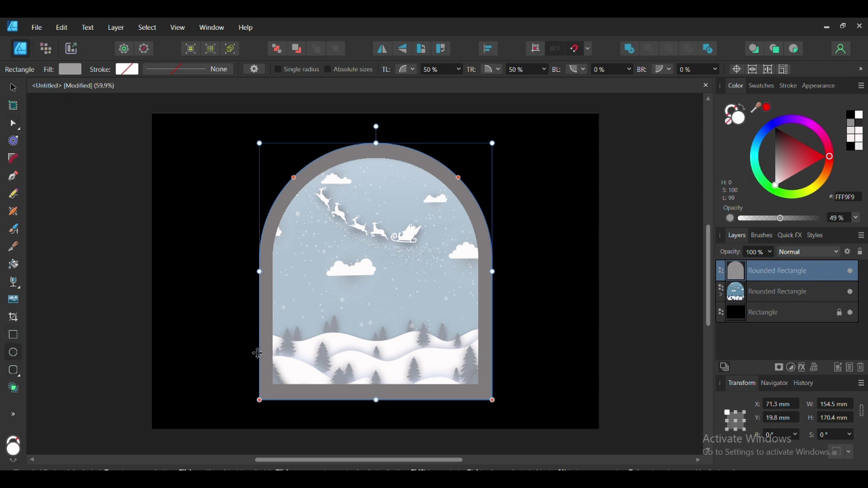
key("Escape")
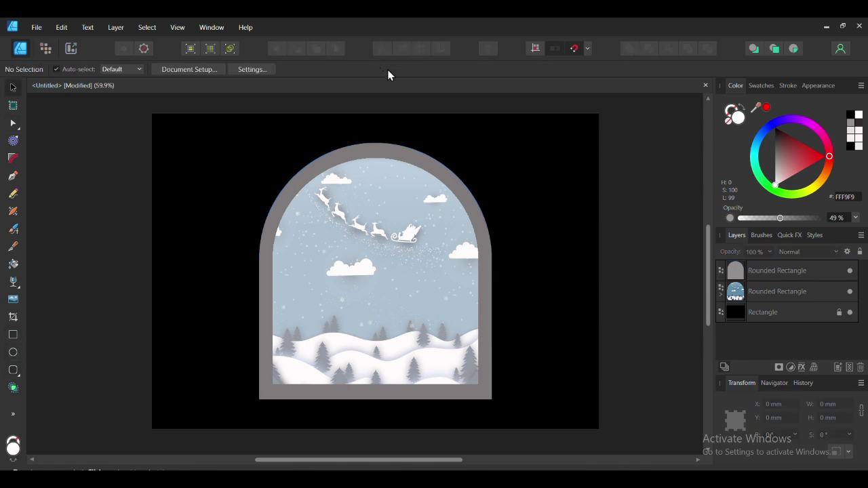
Step: Turn the larger arch into a text path with the Artistic Text Tool and move the text's start point to the arch's lower left side
left_click(13, 414)
left_click(169, 419)
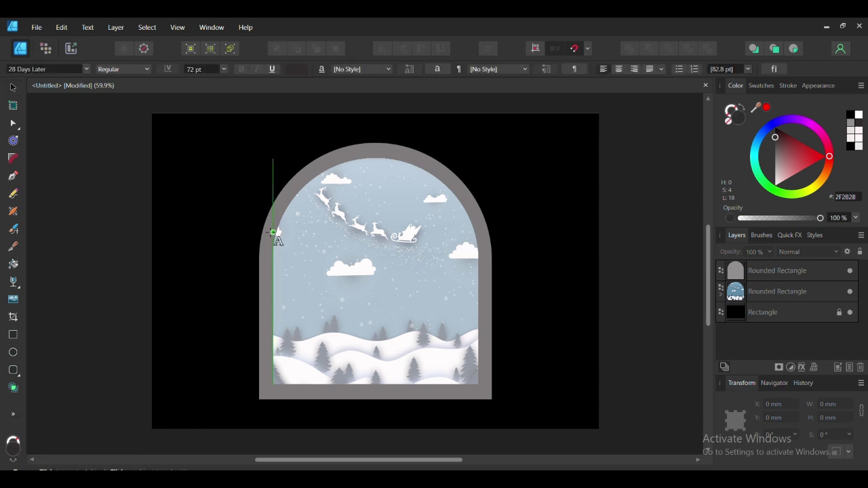
left_click(790, 277)
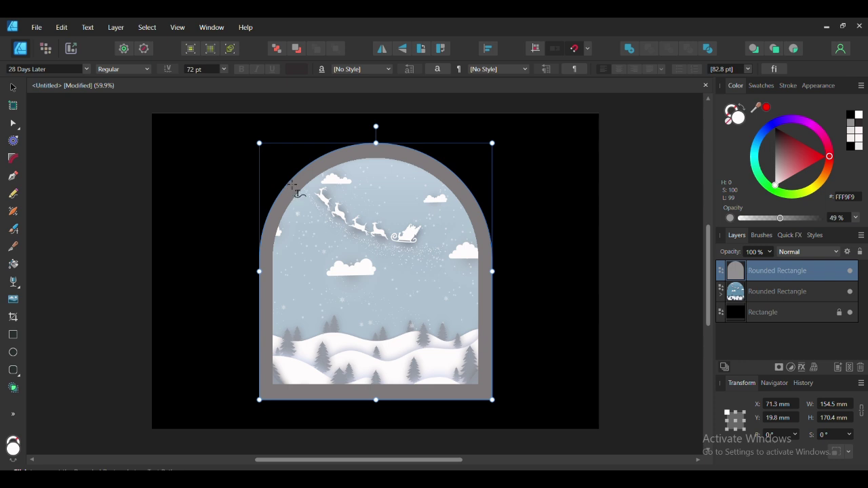
left_click(294, 189)
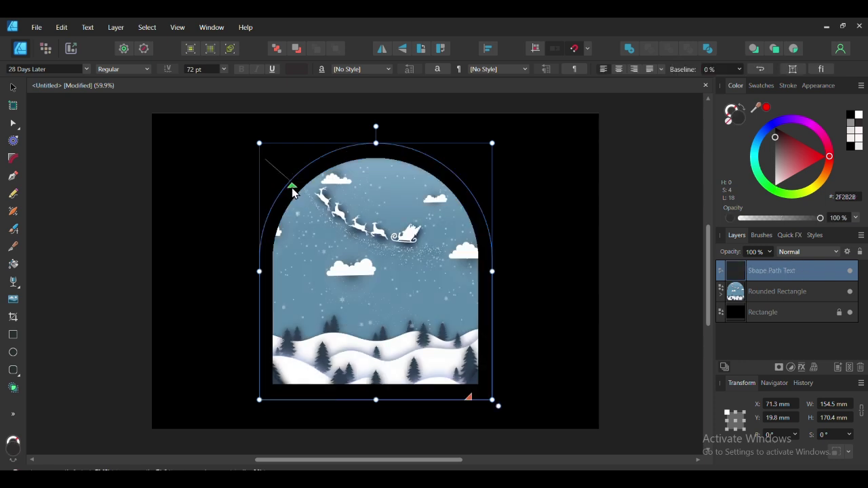
left_click_drag(294, 192, 255, 344)
left_click_drag(257, 375, 262, 373)
type("m")
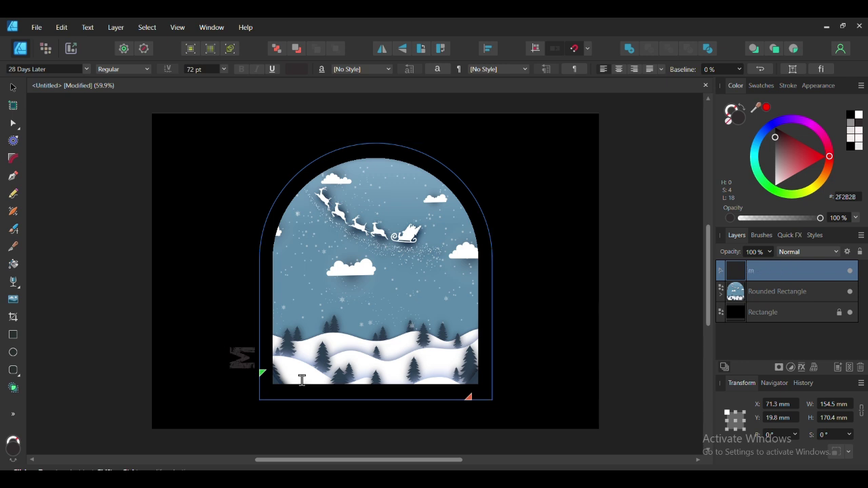
type("erry")
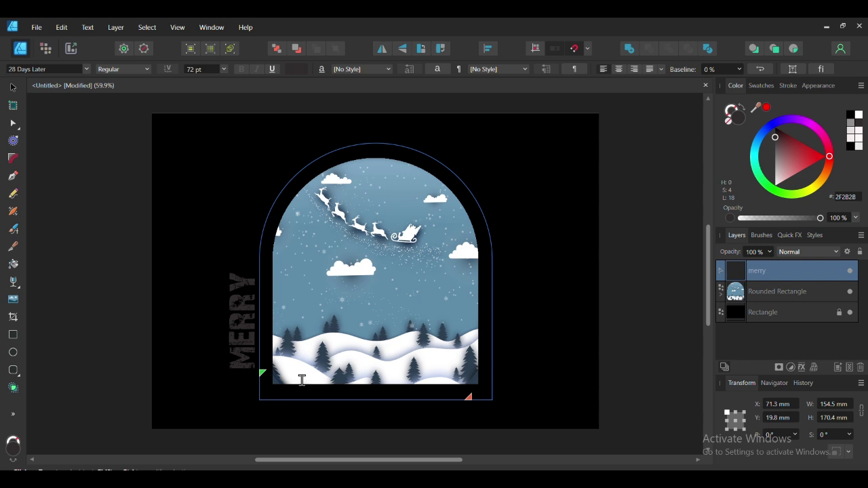
type(" c")
key("BackSpace")
key("BackSpace")
key("BackSpace")
key("BackSpace")
key("BackSpace")
key("BackSpace")
key("BackSpace")
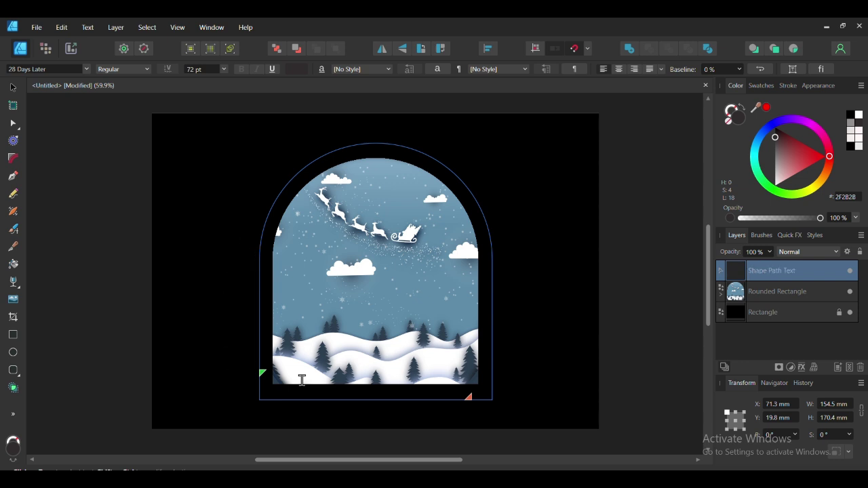
Step: Enter the text "happy ,new year 2025 MERRY CHRISTMAS" along the arch path
type("ha")
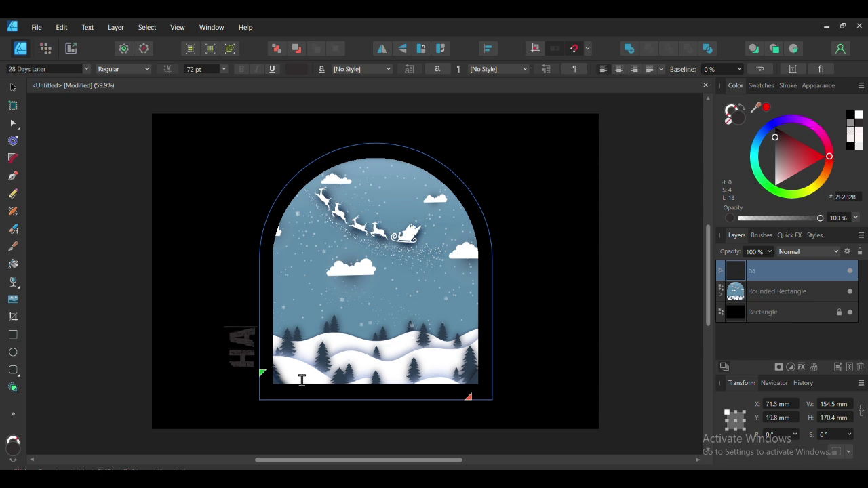
type("ppy ,")
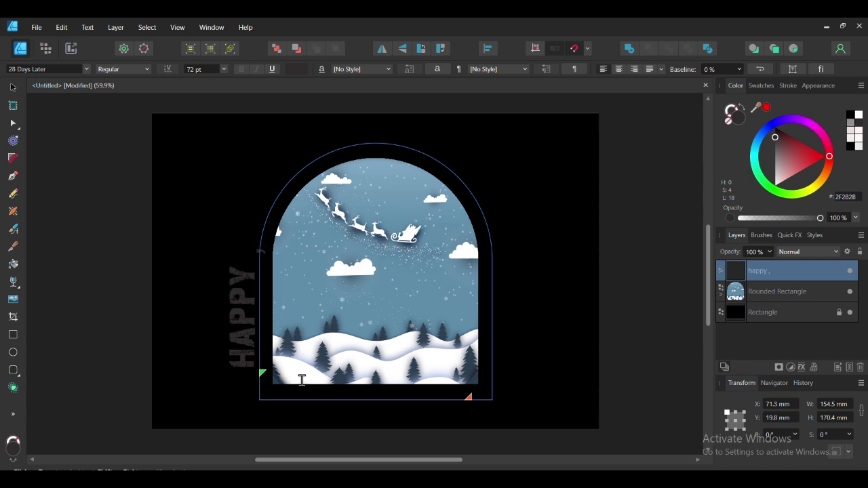
type(" new year")
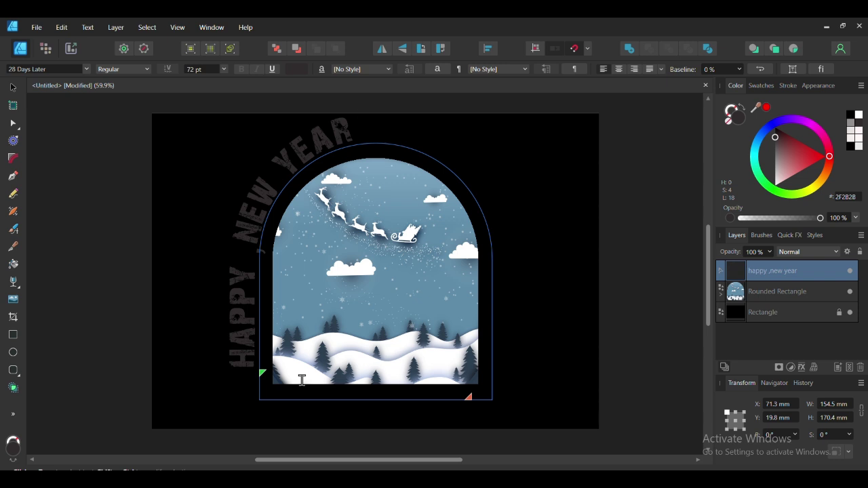
type(" n")
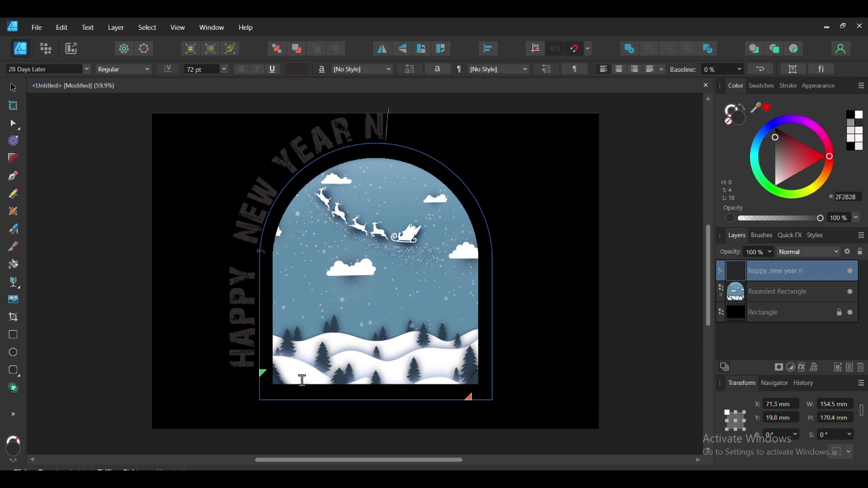
key("BackSpace")
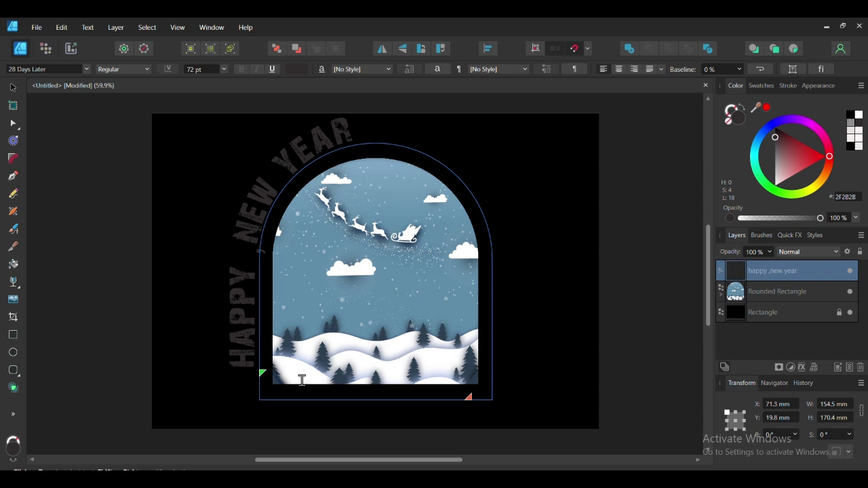
type("20")
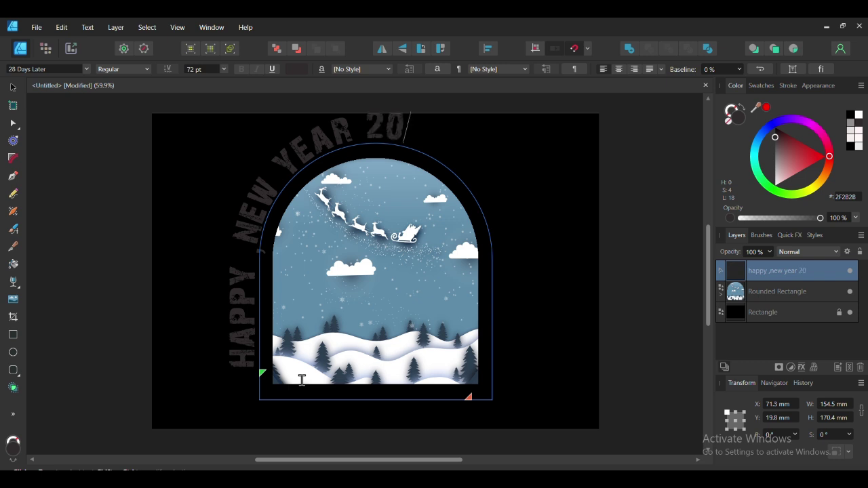
type("25")
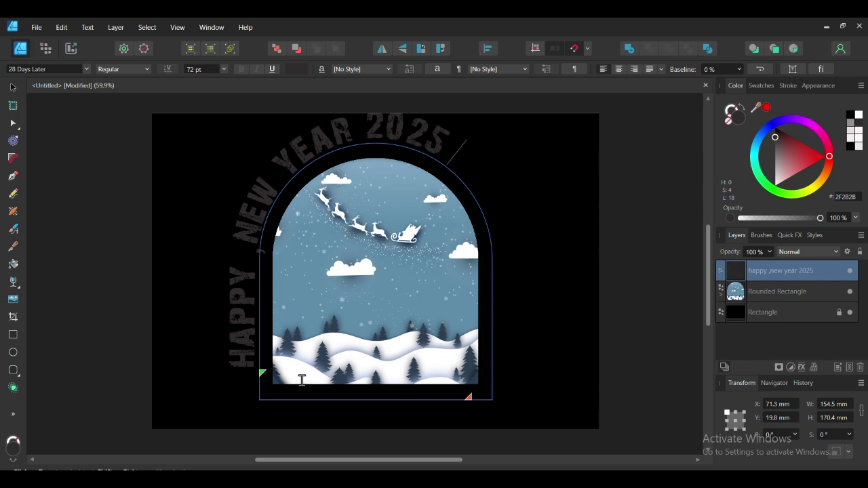
type(" ME")
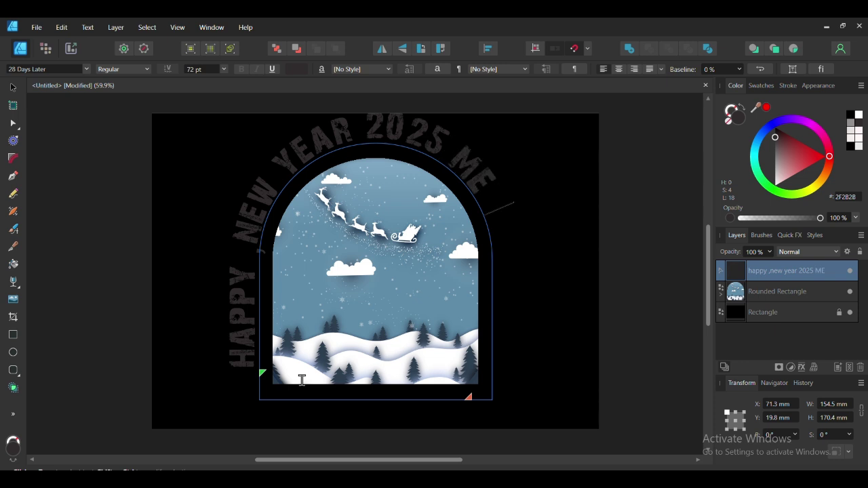
type("RRY")
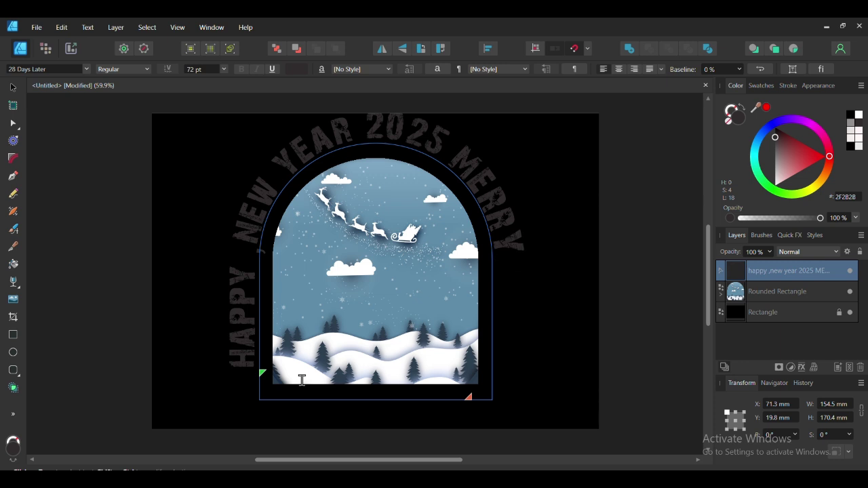
type(" CHRIST")
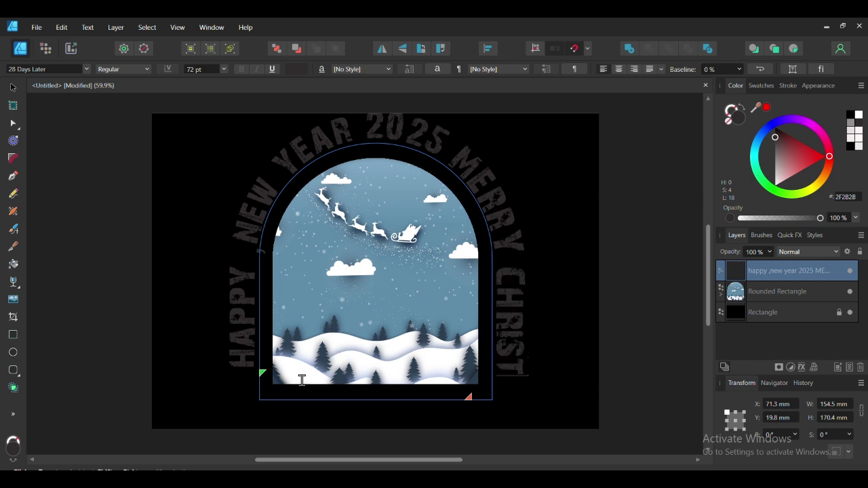
type("MAS")
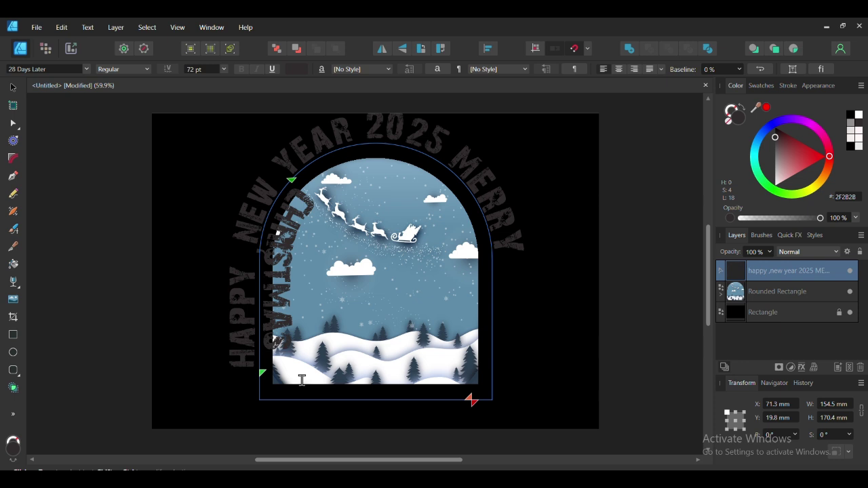
Step: Recolor the arch greeting text from its path selection to the near-white fill F3E8E8
key("Escape")
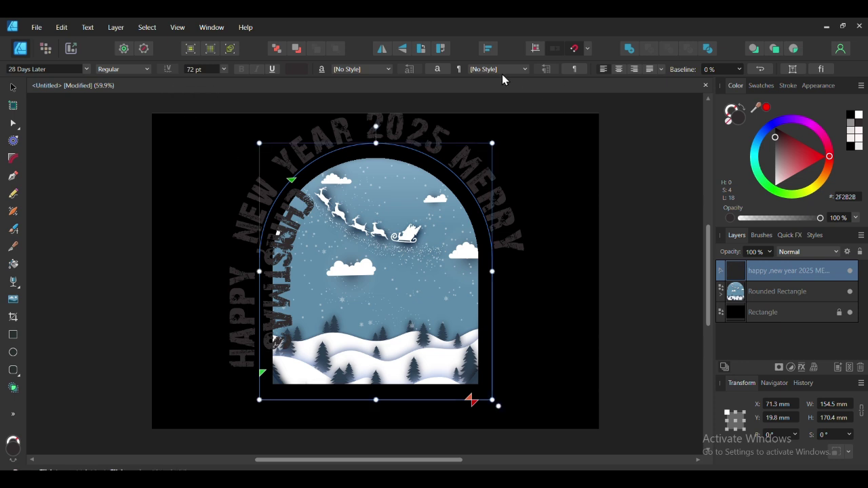
left_click(459, 68)
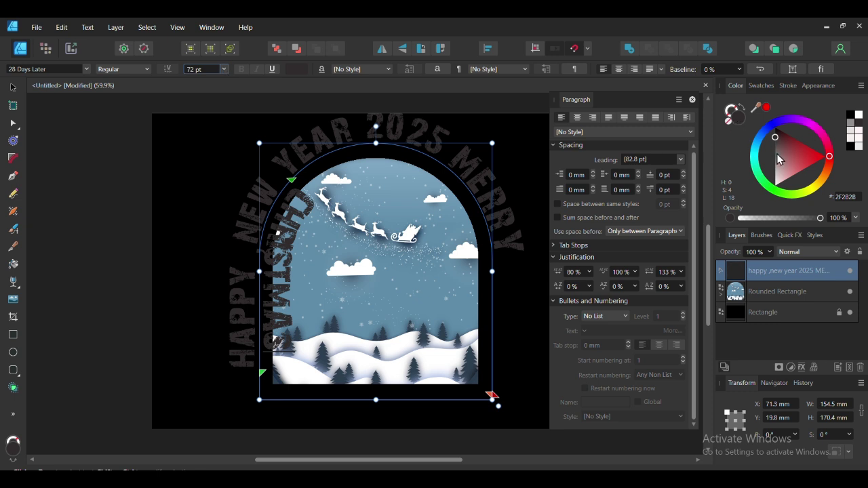
left_click_drag(778, 145, 777, 205)
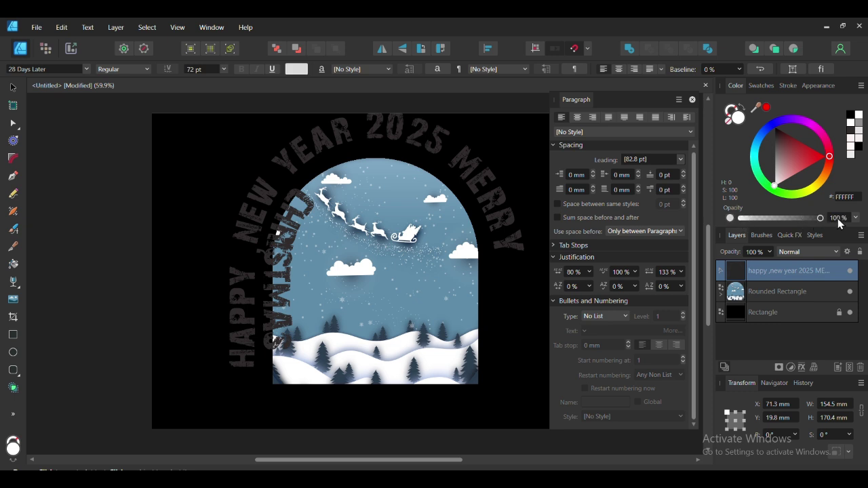
left_click(775, 137)
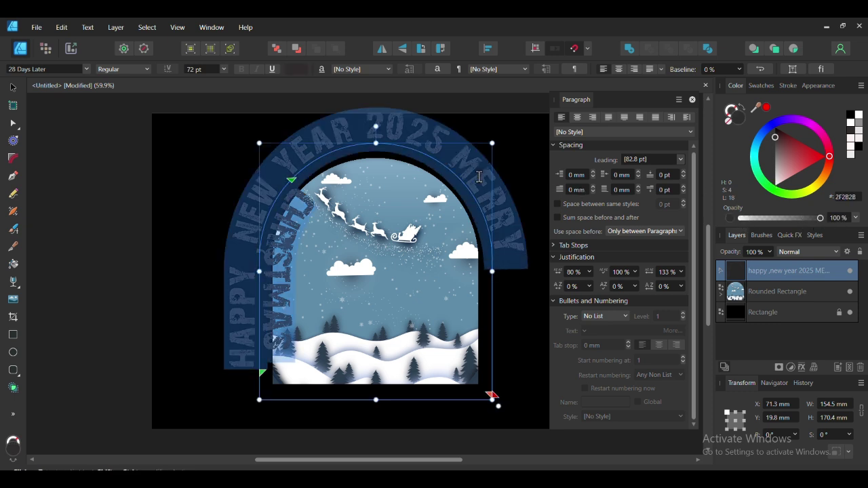
left_click(777, 183)
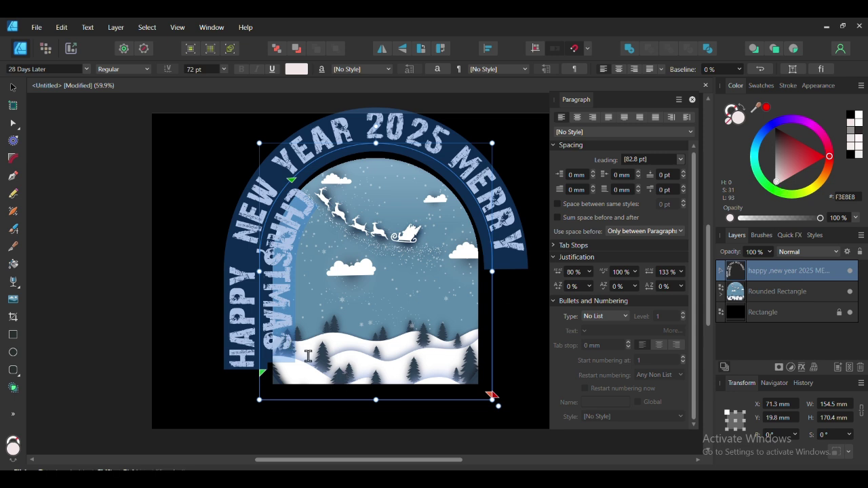
Step: Move the text path's end point onto the arch's bottom edge and set the greeting text's font size to 64 pt
left_click_drag(491, 397, 311, 400)
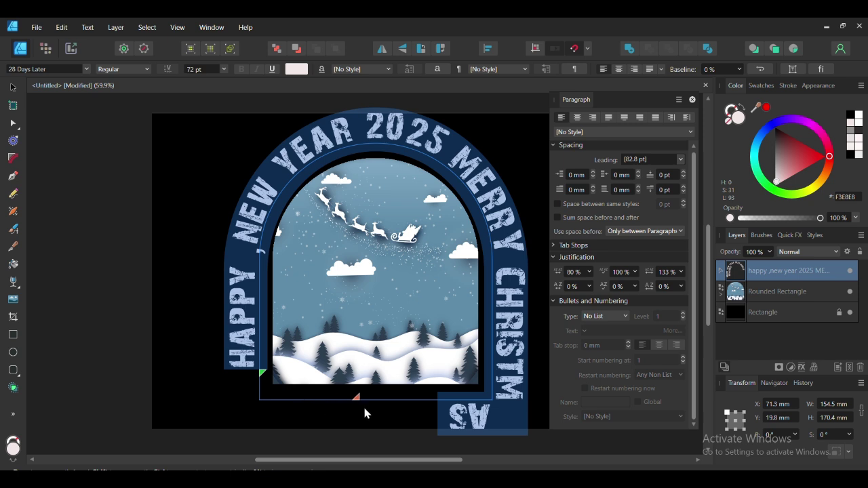
left_click_drag(426, 398, 442, 398)
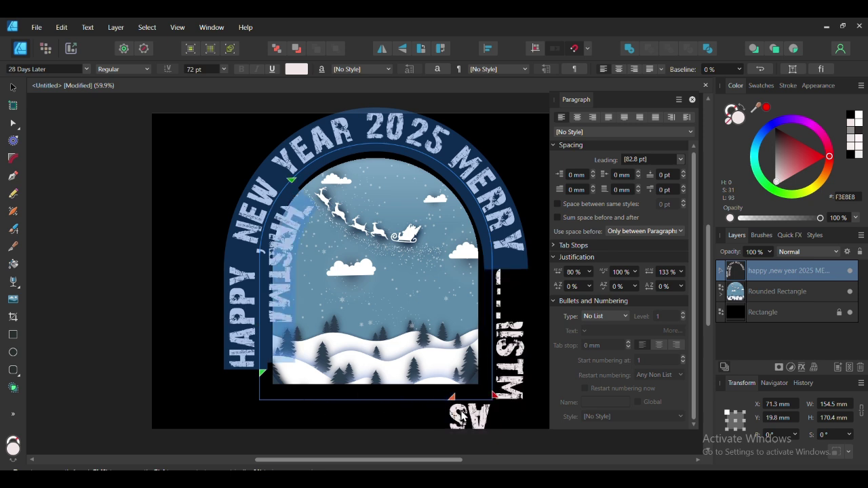
left_click(224, 70)
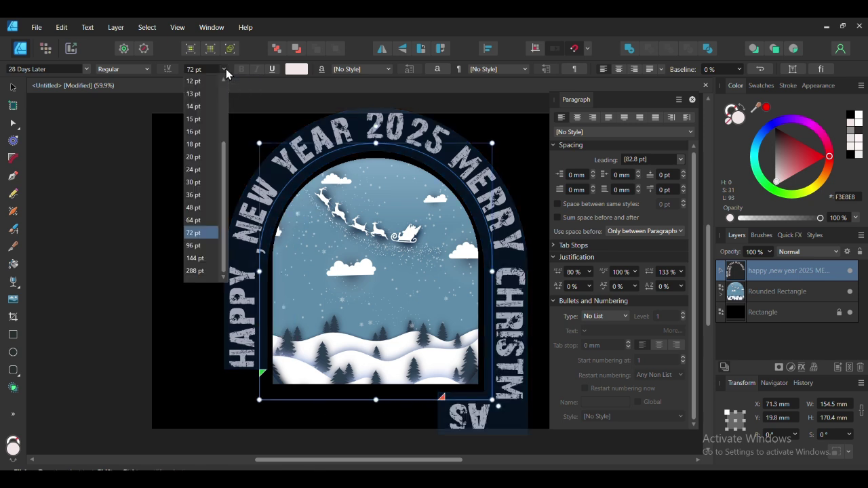
left_click(197, 220)
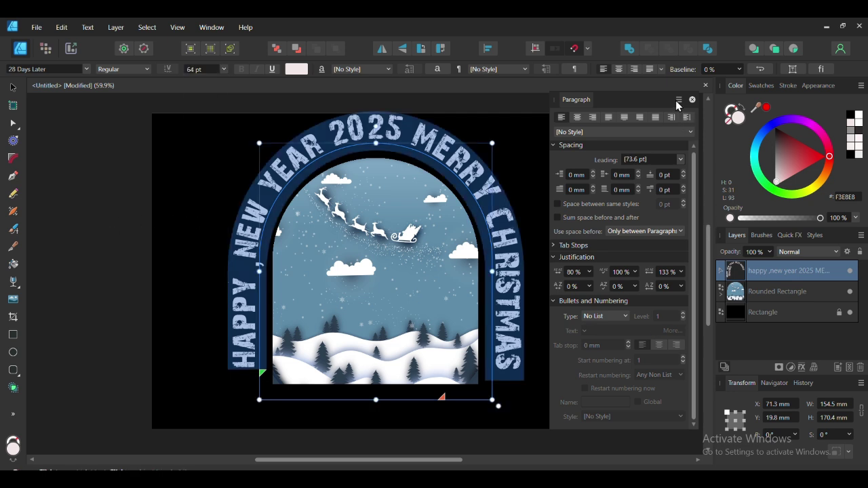
left_click(692, 100)
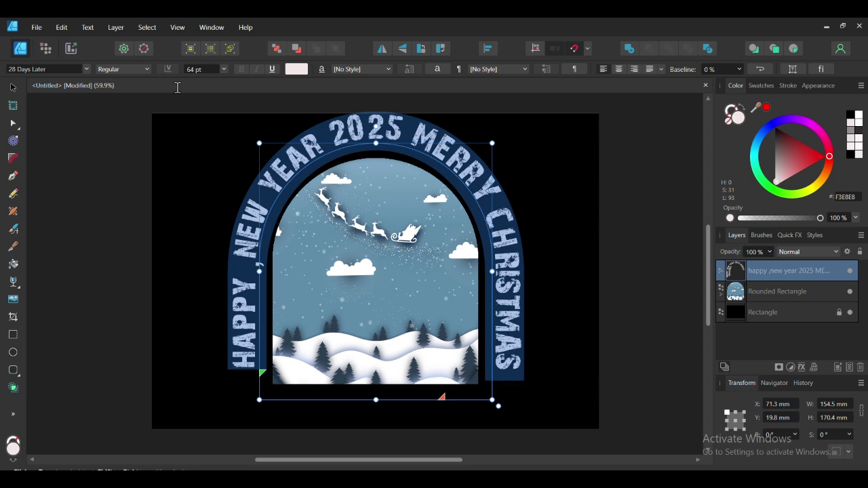
left_click(12, 87)
left_click(652, 290)
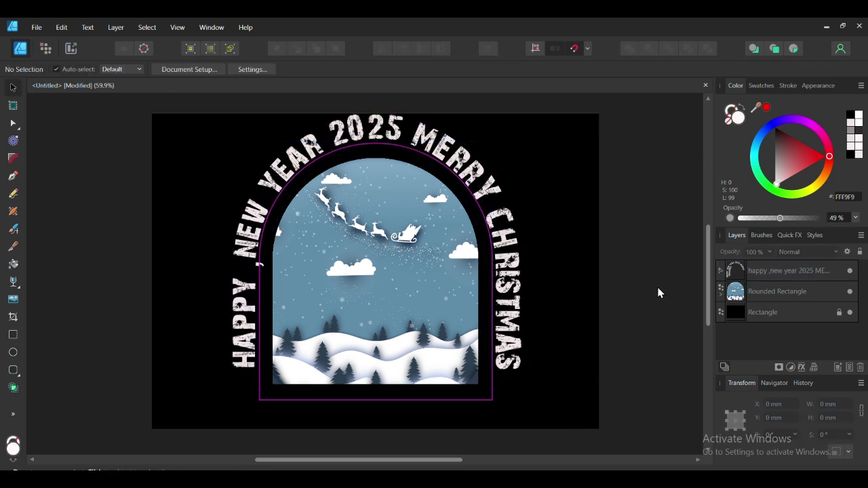
Step: Move the greeting text and arch illustration down together to Y 28.8 mm and scale them slightly to about 153.9 × 169.7 mm
left_click(781, 269)
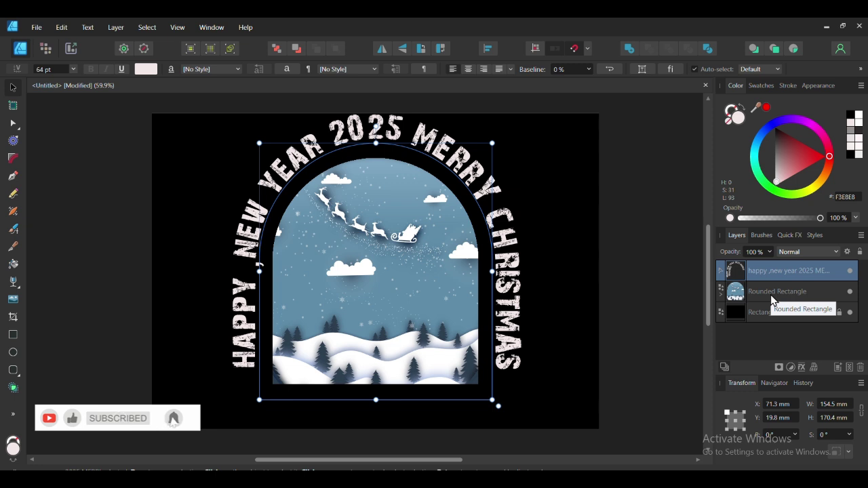
left_click(771, 299, "shift")
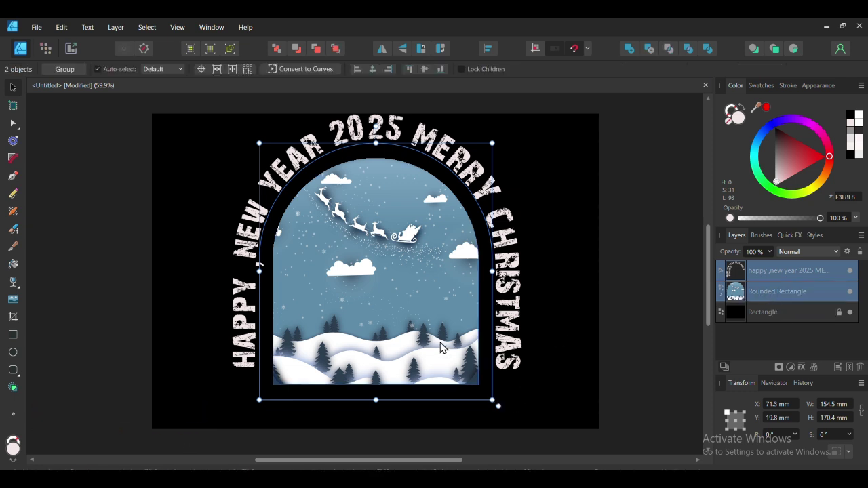
left_click_drag(424, 339, 424, 345)
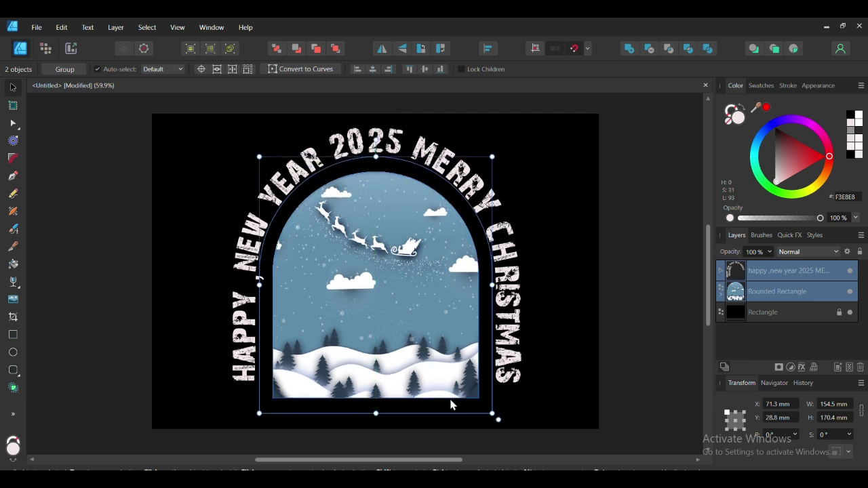
mouse_move(492, 411)
left_mouse_down()
mouse_move(437, 325)
mouse_move(465, 380)
mouse_move(497, 405)
left_mouse_up()
left_click(636, 345)
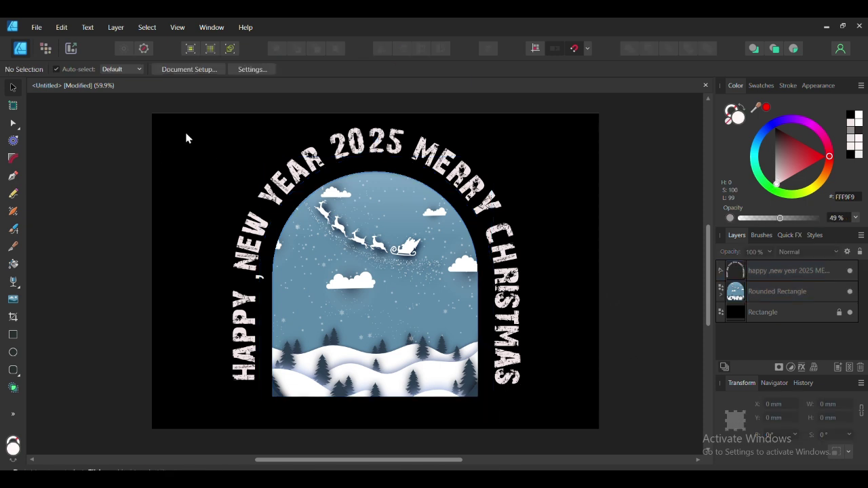
Step: Darken only the greeting text's fill color to 2A1D1D
left_click_drag(186, 138, 567, 420)
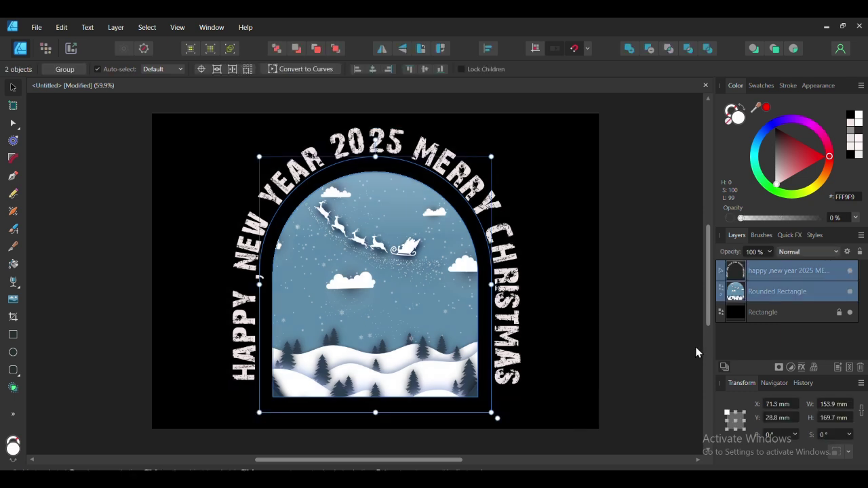
left_click(777, 272)
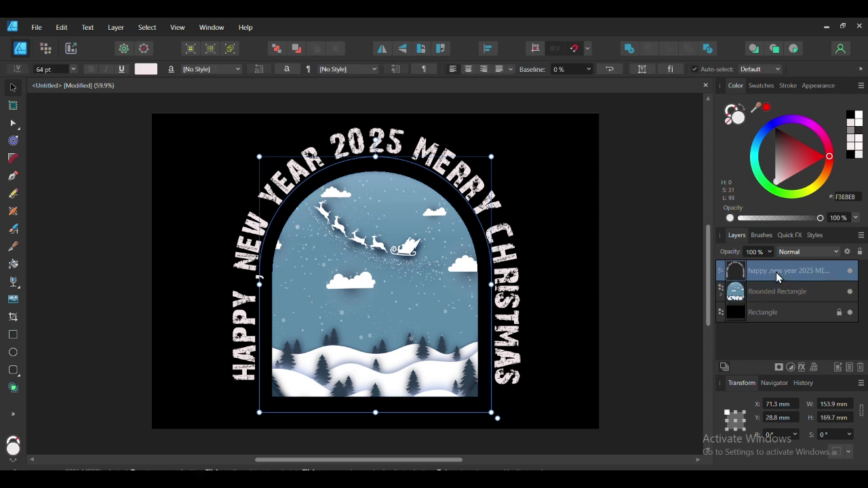
left_click_drag(779, 188, 777, 137)
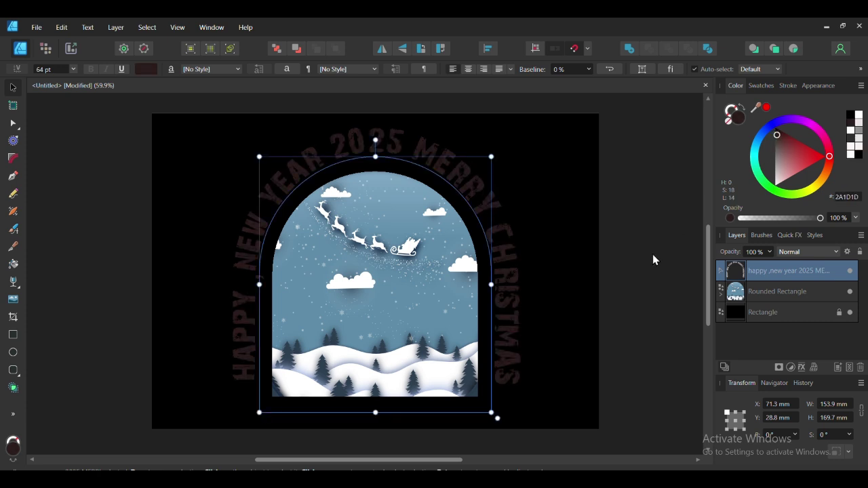